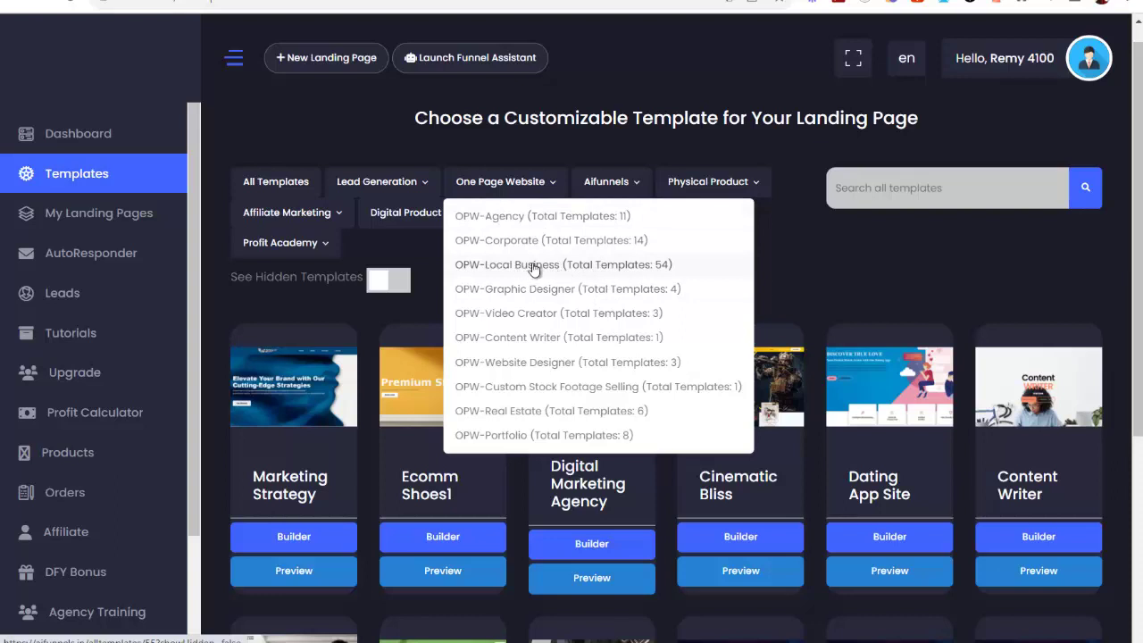
# Step: Filter the One Page Website templates to the OPW-Local Business category and browse the available designs
pyautogui.click(609, 268)
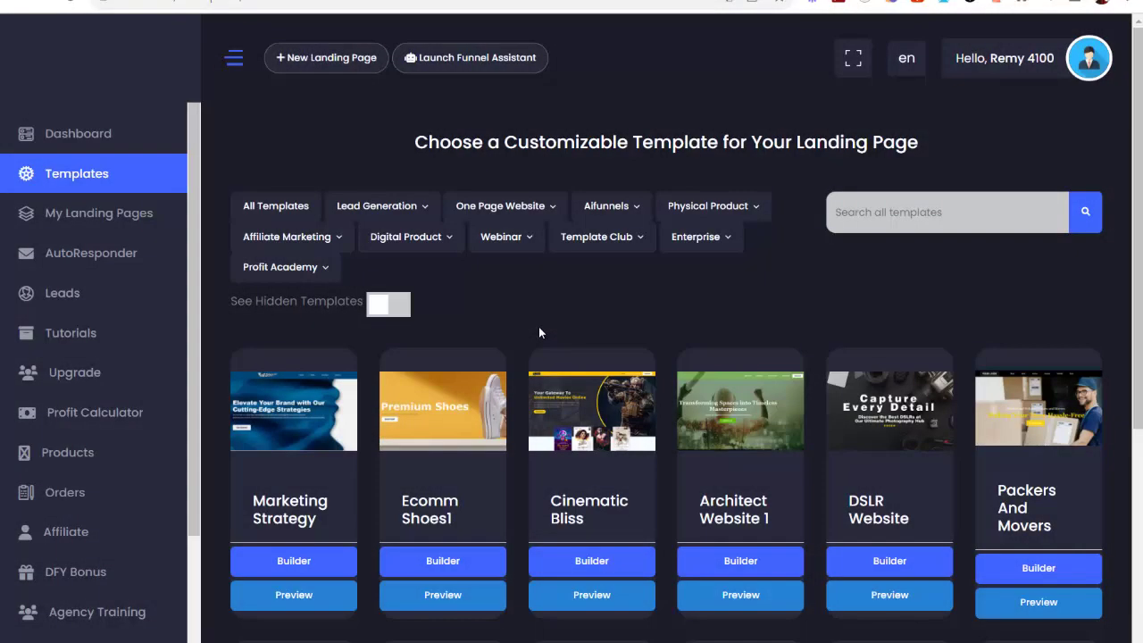
pyautogui.scroll(-4, 539, 332)
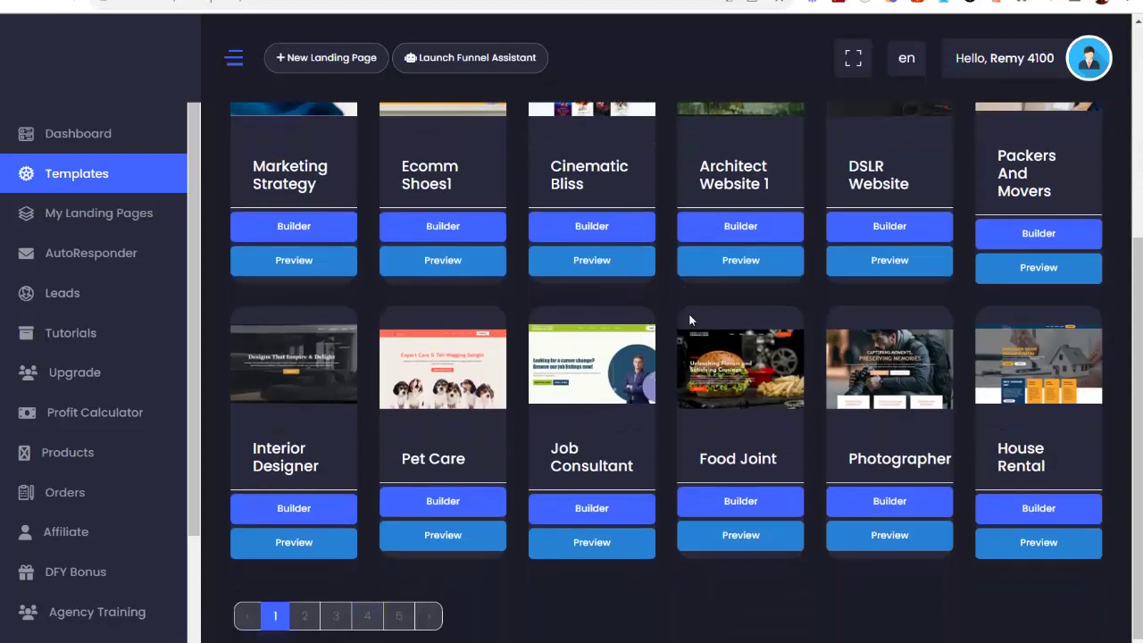
pyautogui.scroll(2, 719, 364)
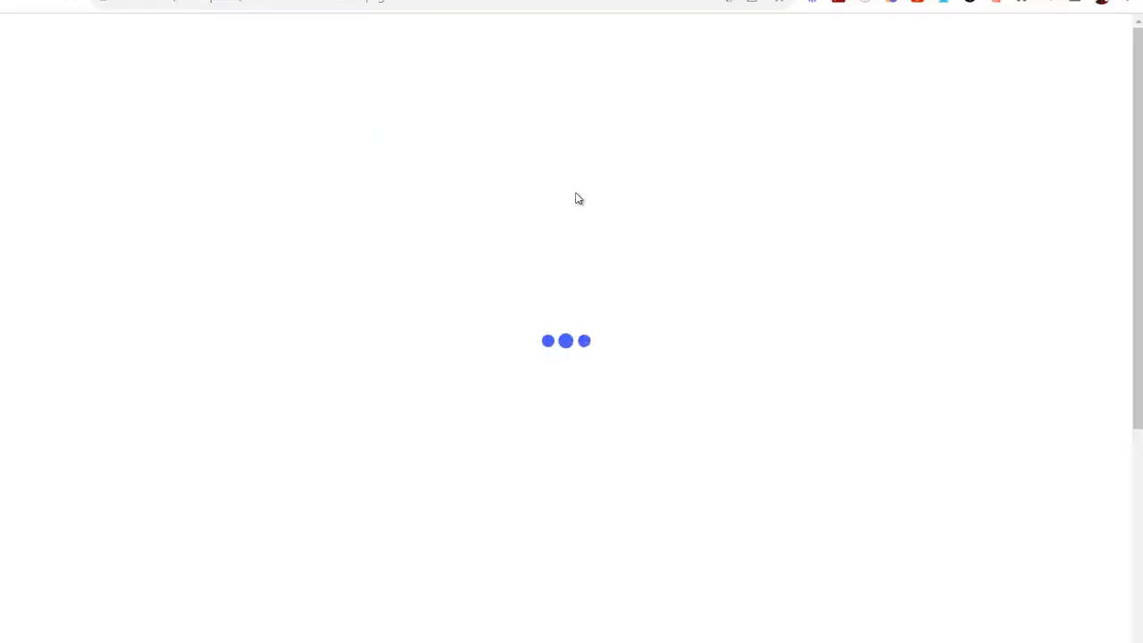
pyautogui.scroll(-2, 580, 214)
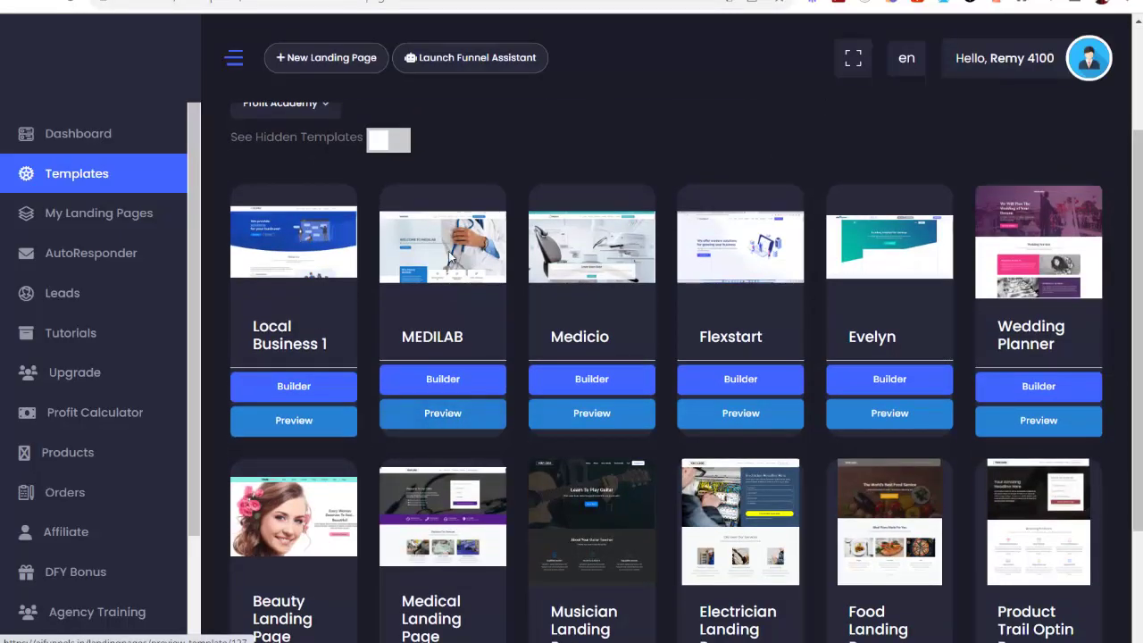
# Step: Preview the MEDILAB template and review its sections, including services, doctors, frequently asked questions and gallery
pyautogui.click(443, 413)
pyautogui.scroll(-9, 345, 299)
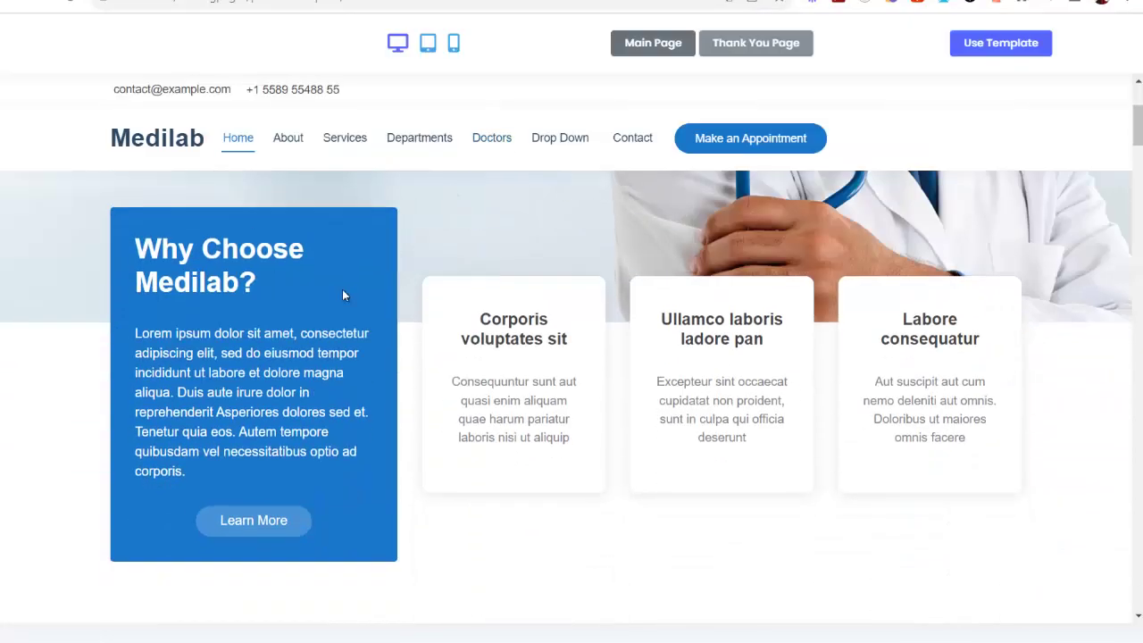
pyautogui.scroll(-18, 410, 326)
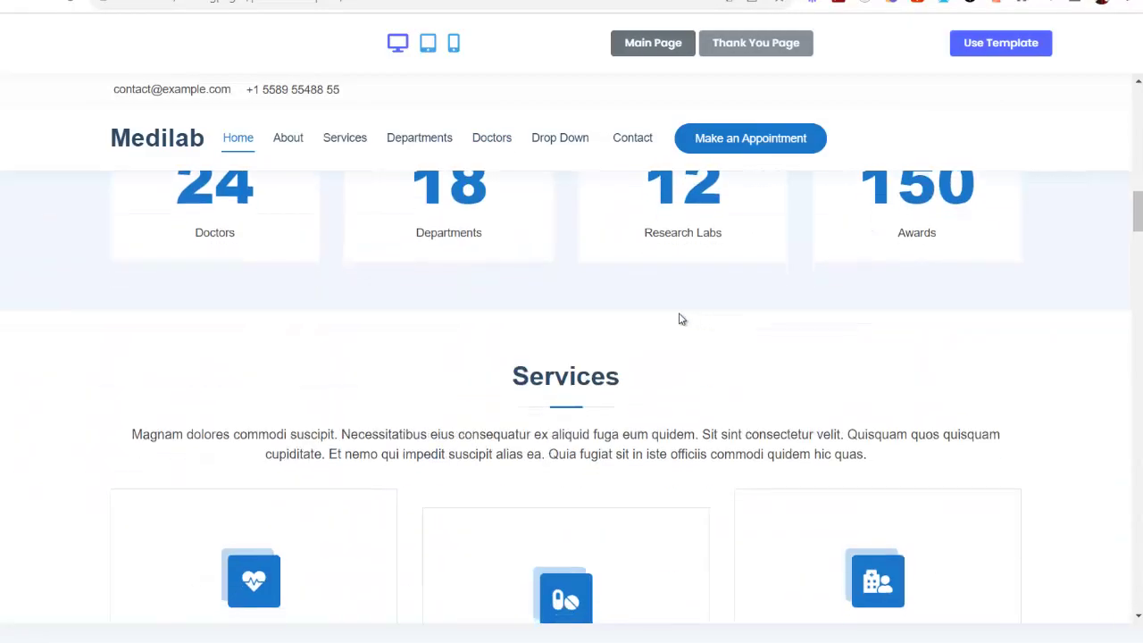
pyautogui.scroll(-20, 755, 334)
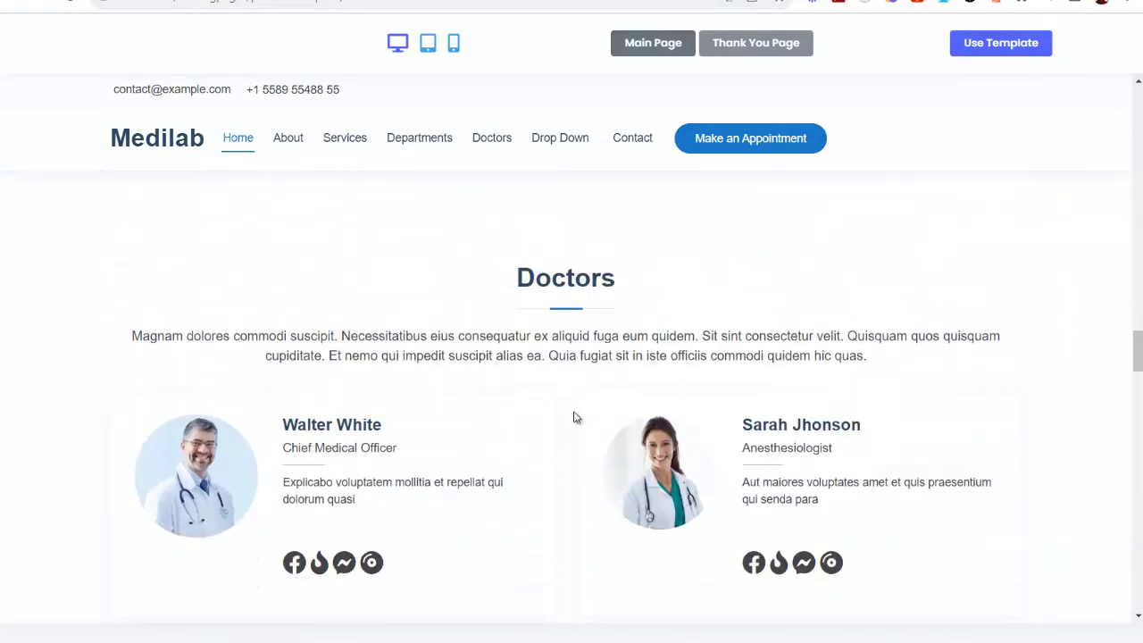
pyautogui.scroll(-5, 816, 397)
pyautogui.scroll(8, 564, 399)
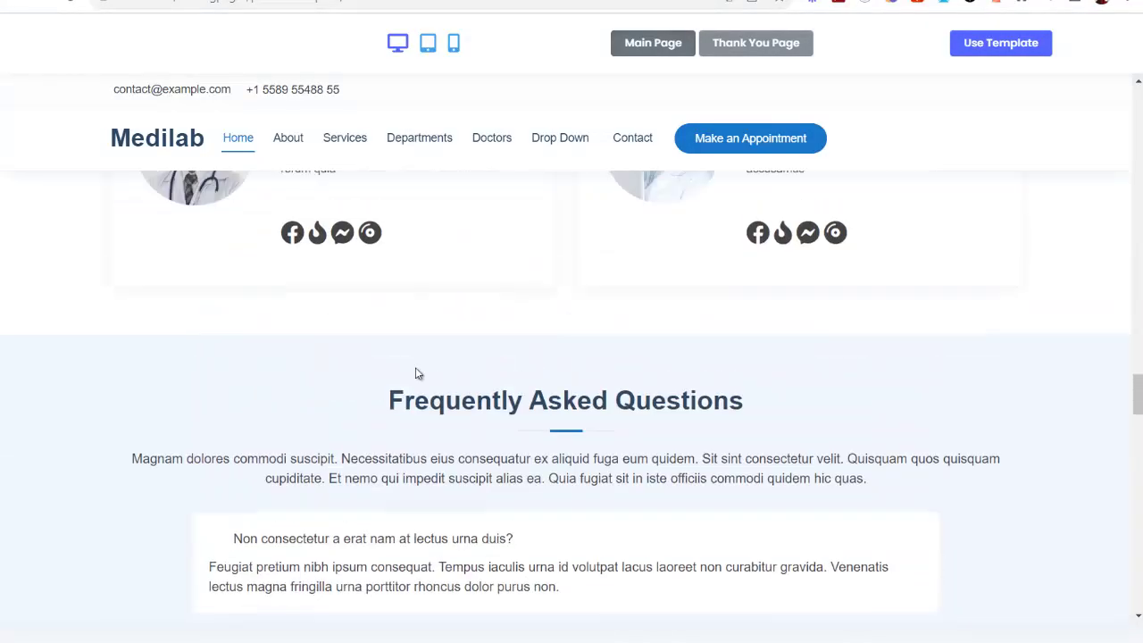
pyautogui.scroll(-11, 488, 375)
pyautogui.scroll(-5, 454, 377)
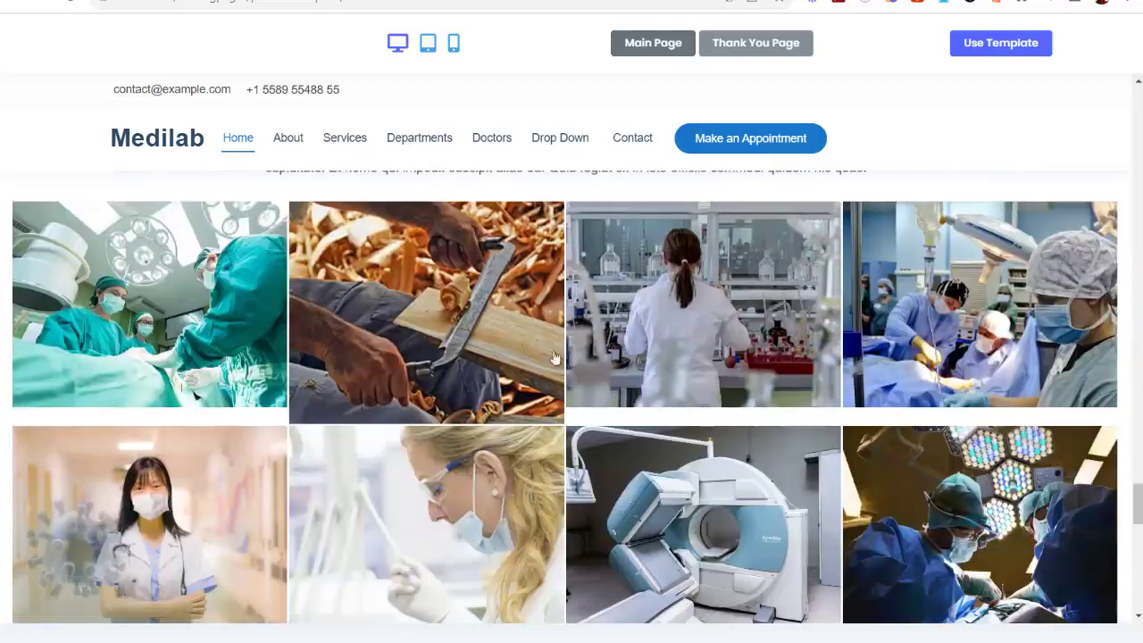
pyautogui.scroll(12, 572, 403)
pyautogui.scroll(6, 426, 299)
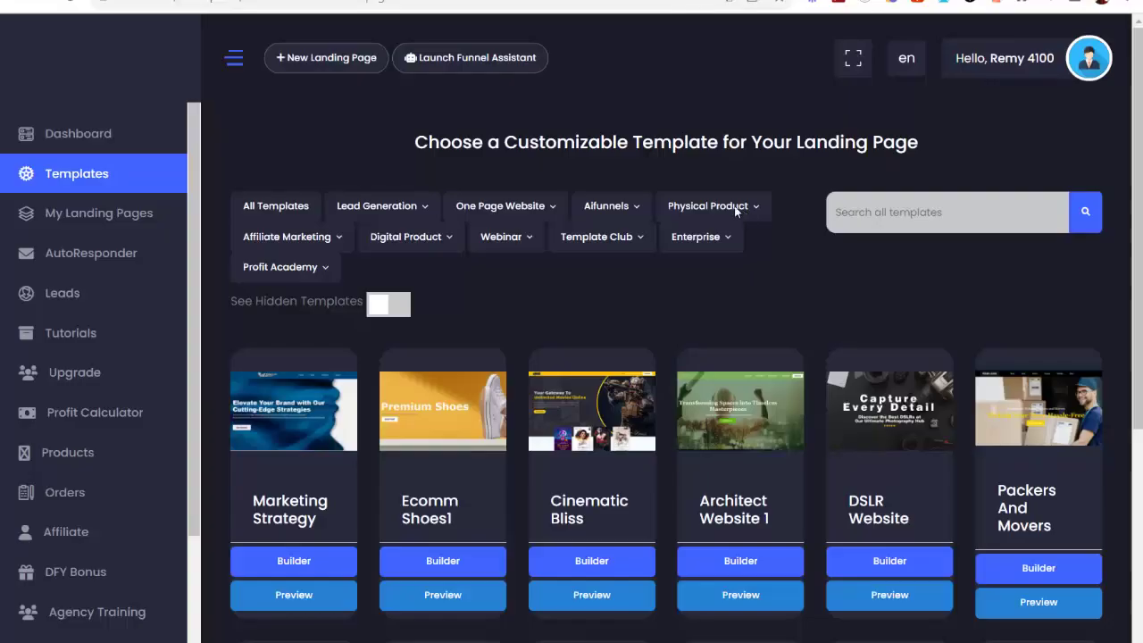
# Step: Create a landing page named "Mes Burgers Perso" from the Food Joint template and open it in the builder
pyautogui.scroll(-3, 478, 142)
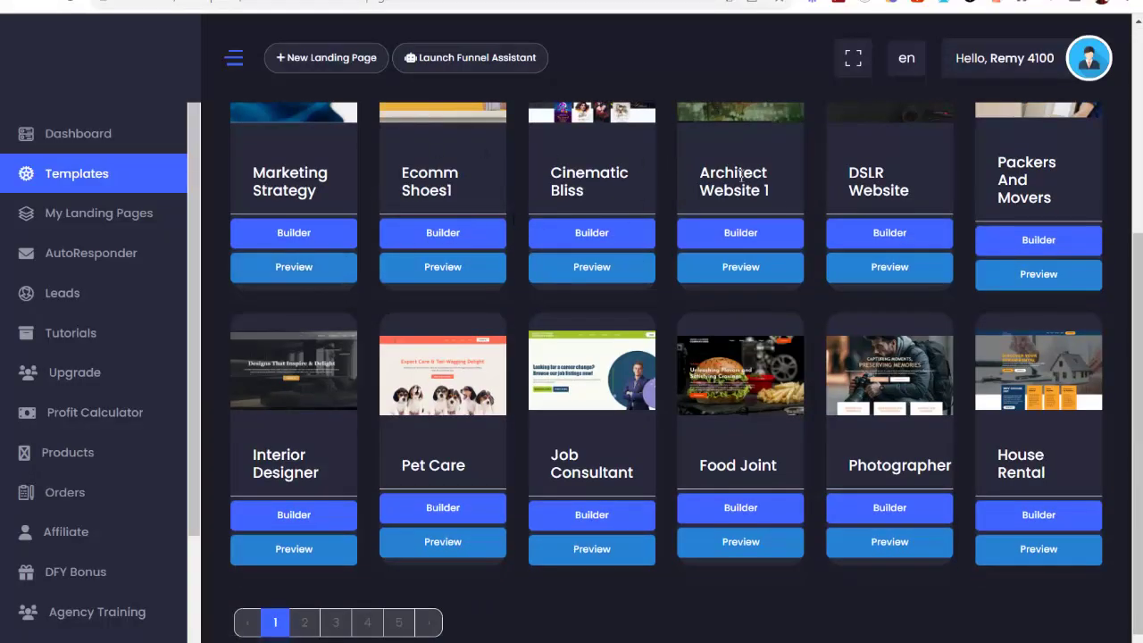
pyautogui.scroll(-1, 860, 278)
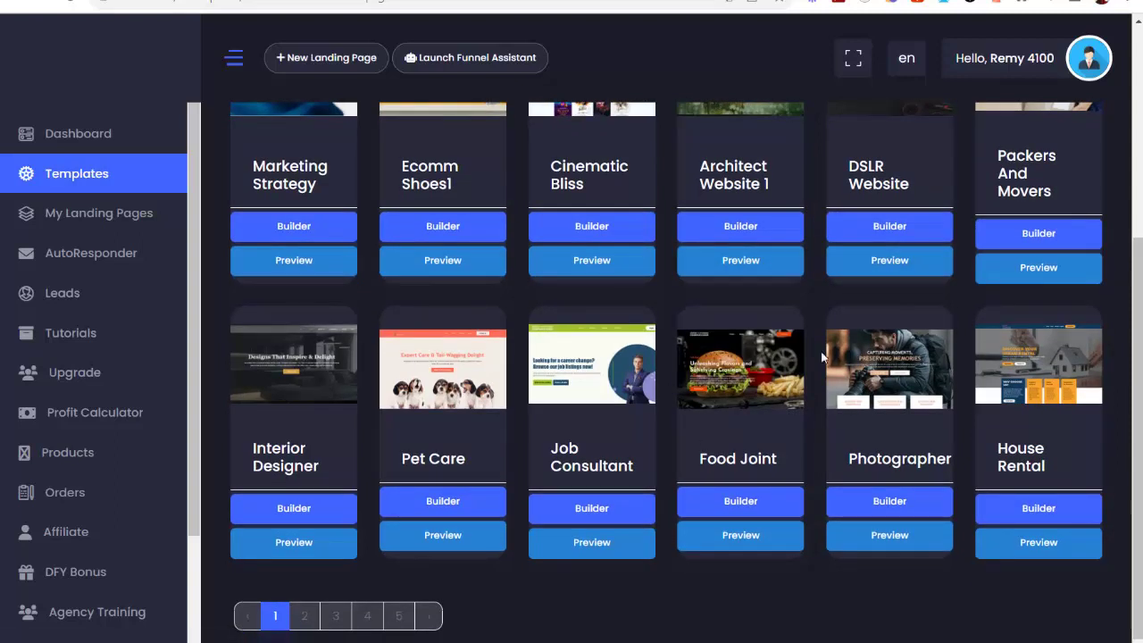
pyautogui.click(742, 502)
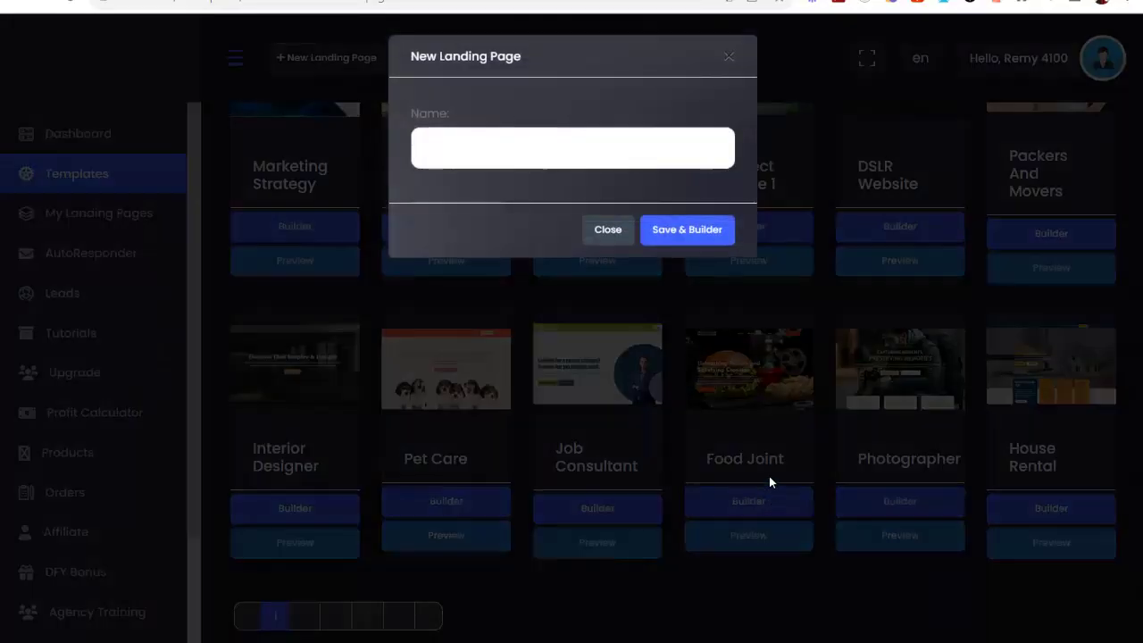
pyautogui.click(420, 166)
pyautogui.write('Mes Burgers Perso')
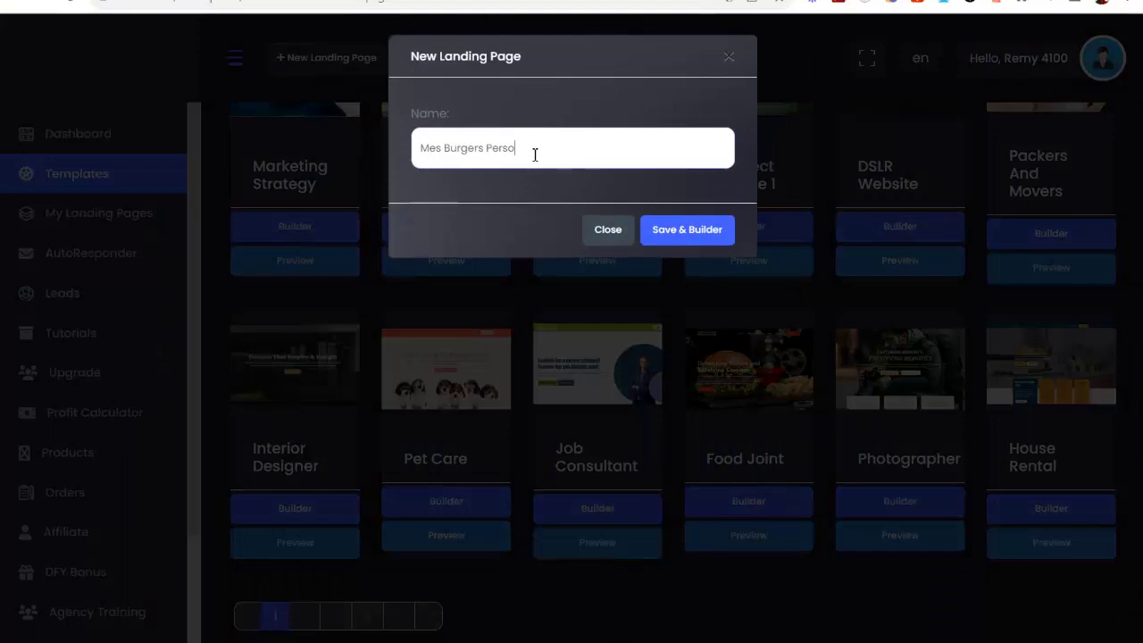
pyautogui.click(695, 236)
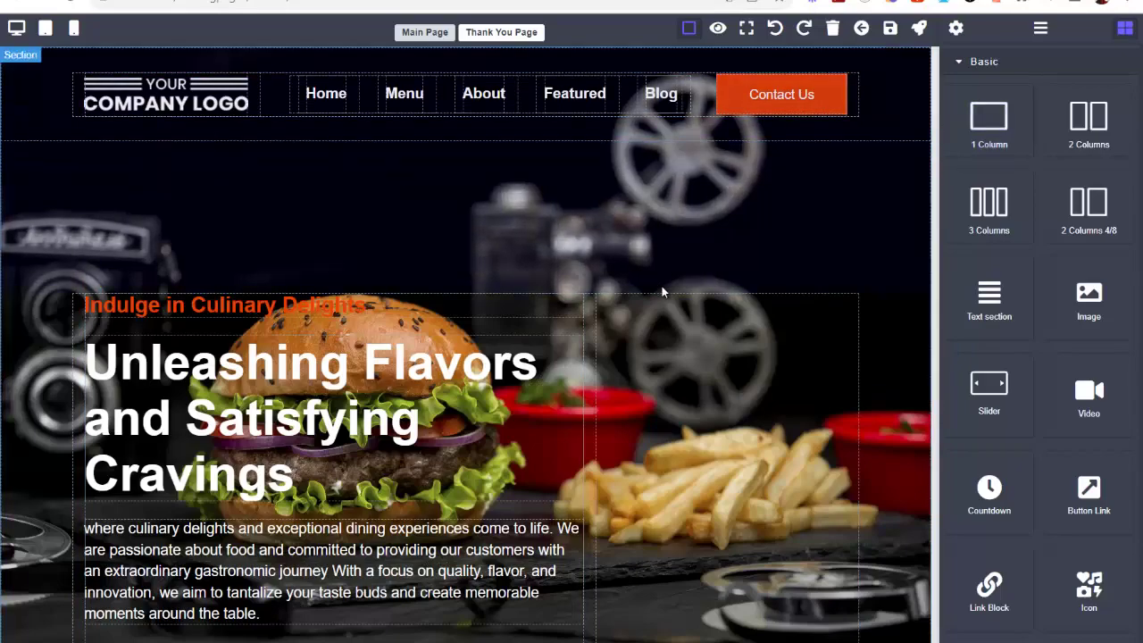
# Step: Examine the landing page's sections in the builder, from the hero down to the blog posts and back
pyautogui.scroll(-6, 625, 303)
pyautogui.scroll(-15, 554, 340)
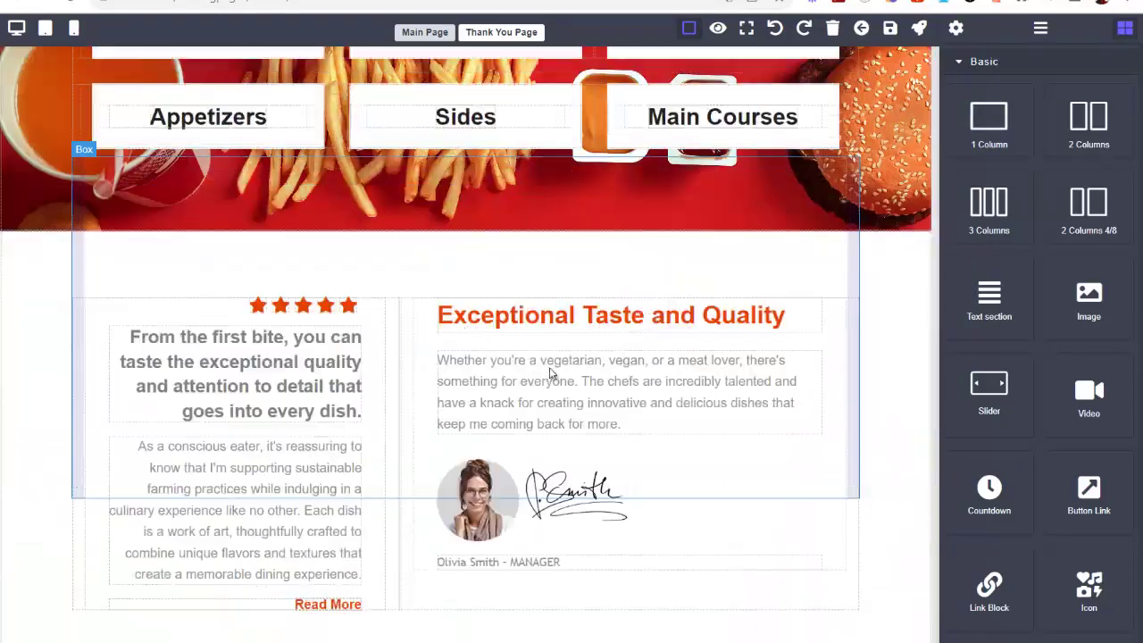
pyautogui.scroll(-13, 531, 283)
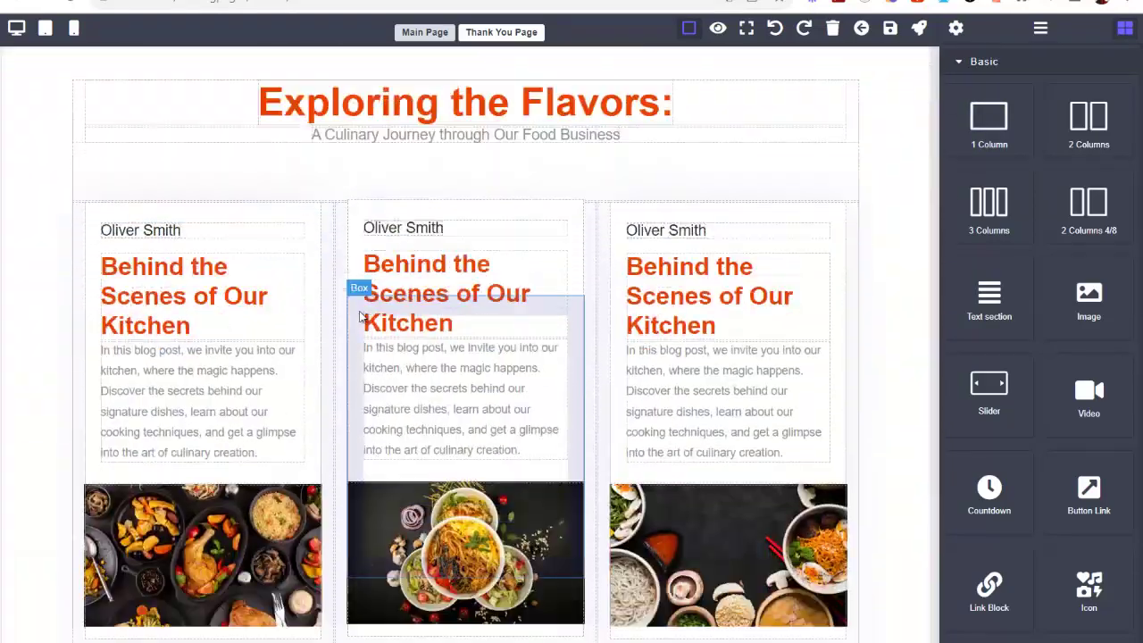
pyautogui.scroll(10, 347, 281)
pyautogui.scroll(20, 347, 282)
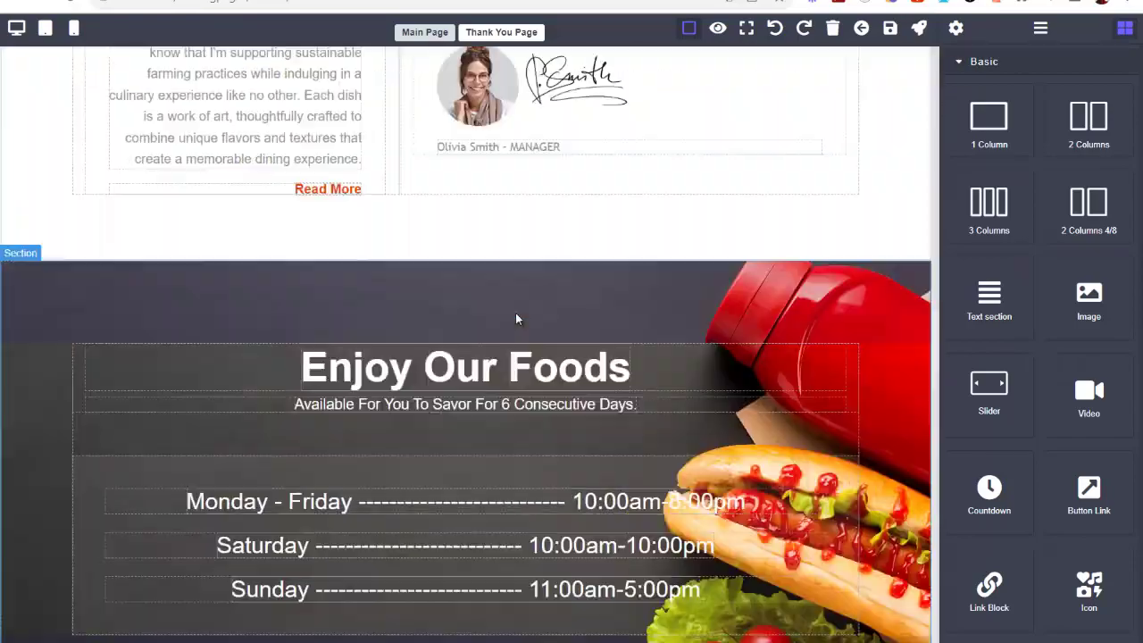
pyautogui.scroll(2, 512, 203)
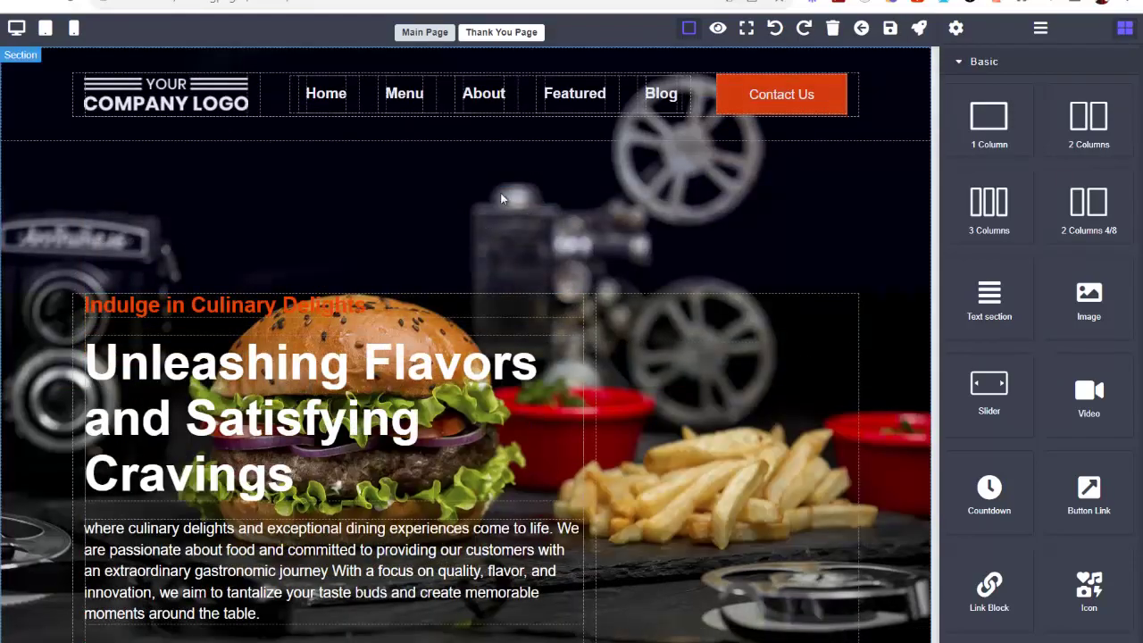
pyautogui.scroll(-1, 608, 179)
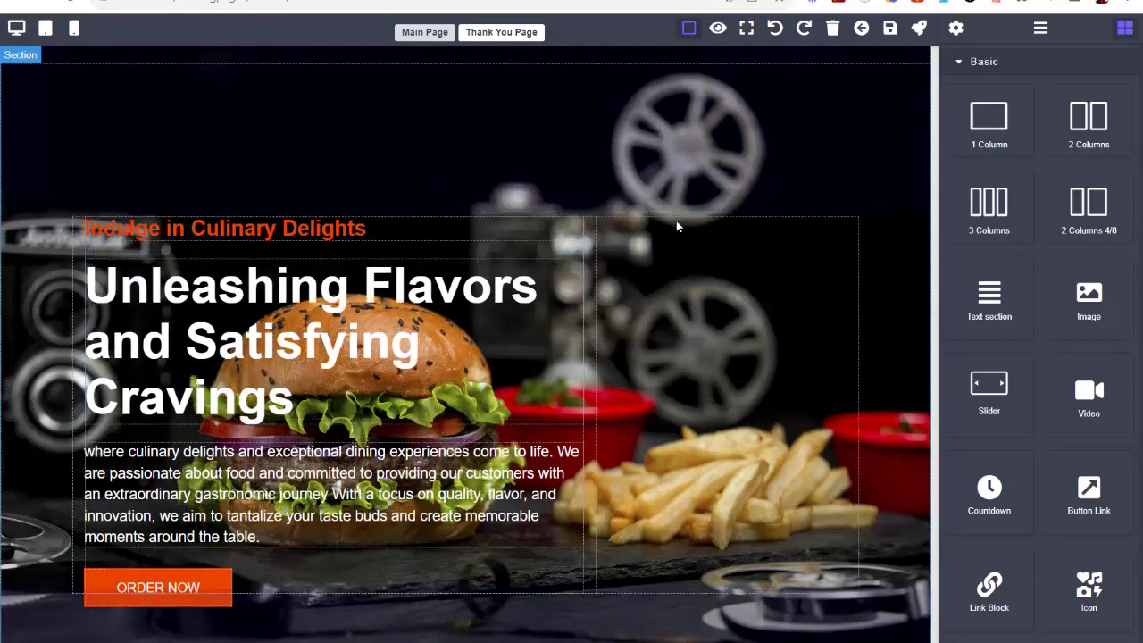
pyautogui.scroll(1, 478, 108)
pyautogui.scroll(-1, 184, 173)
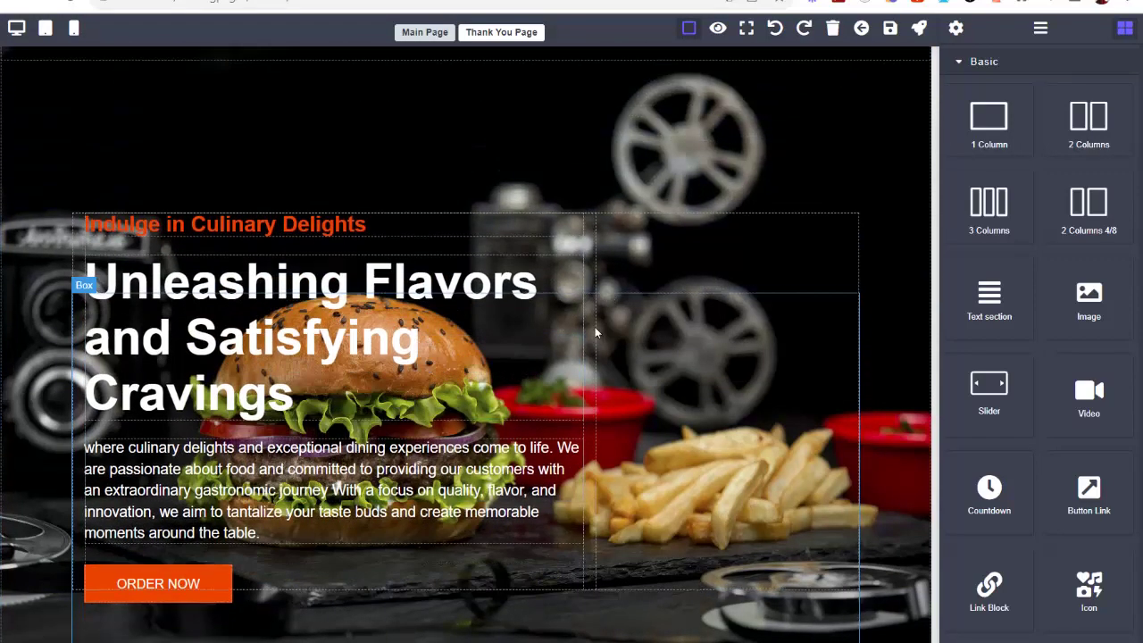
pyautogui.scroll(1, 349, 178)
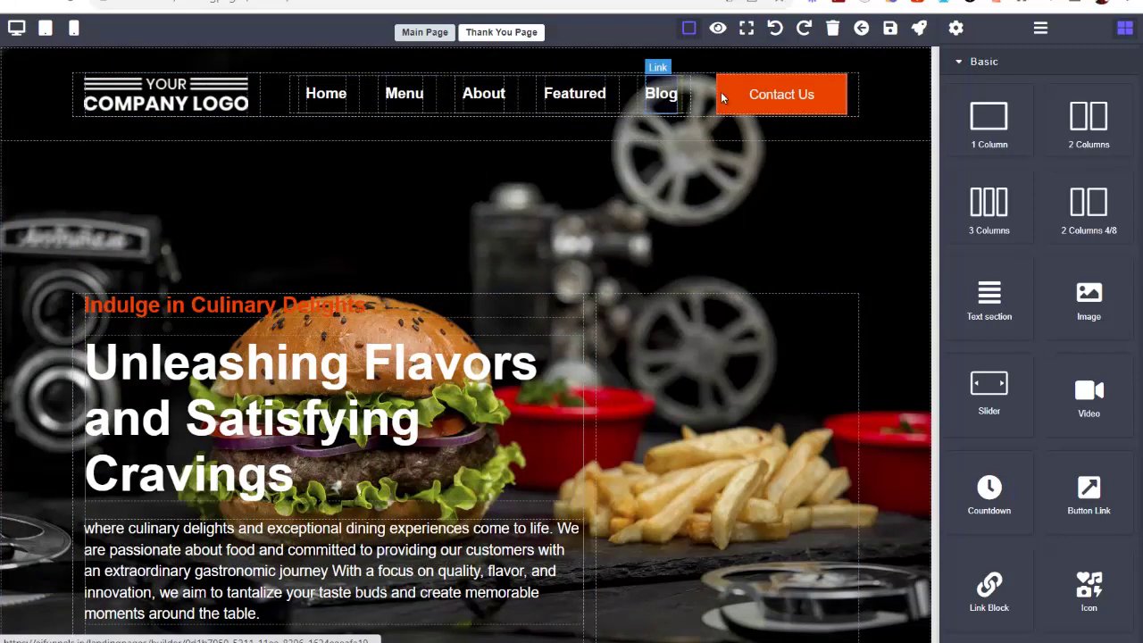
# Step: Inspect the link settings of the Menu item in the page header
pyautogui.click(398, 102)
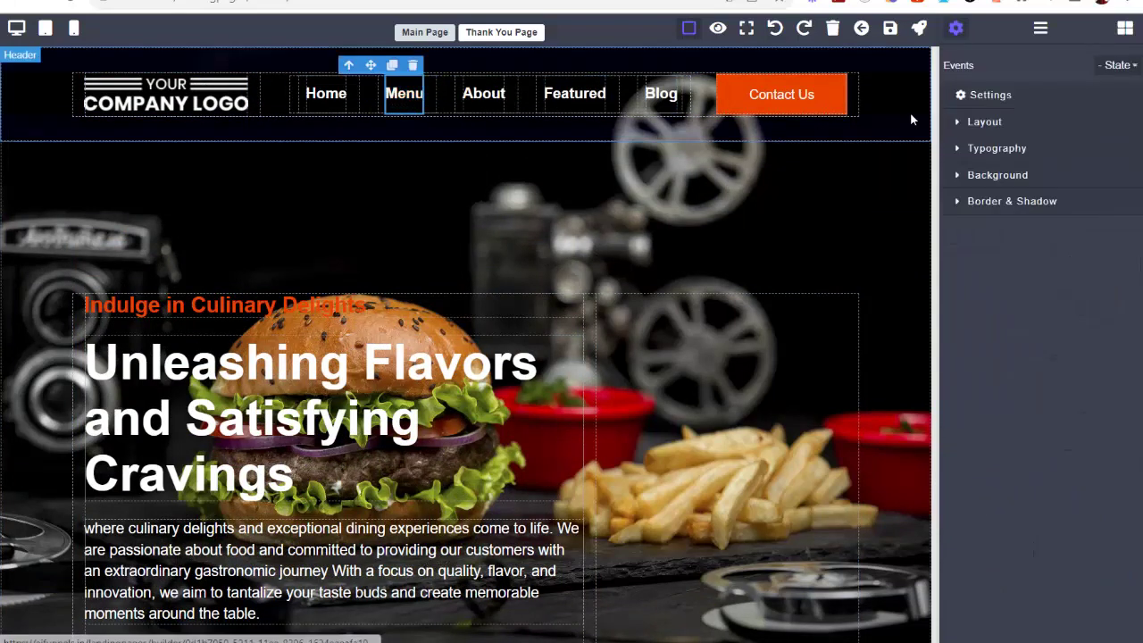
pyautogui.click(979, 96)
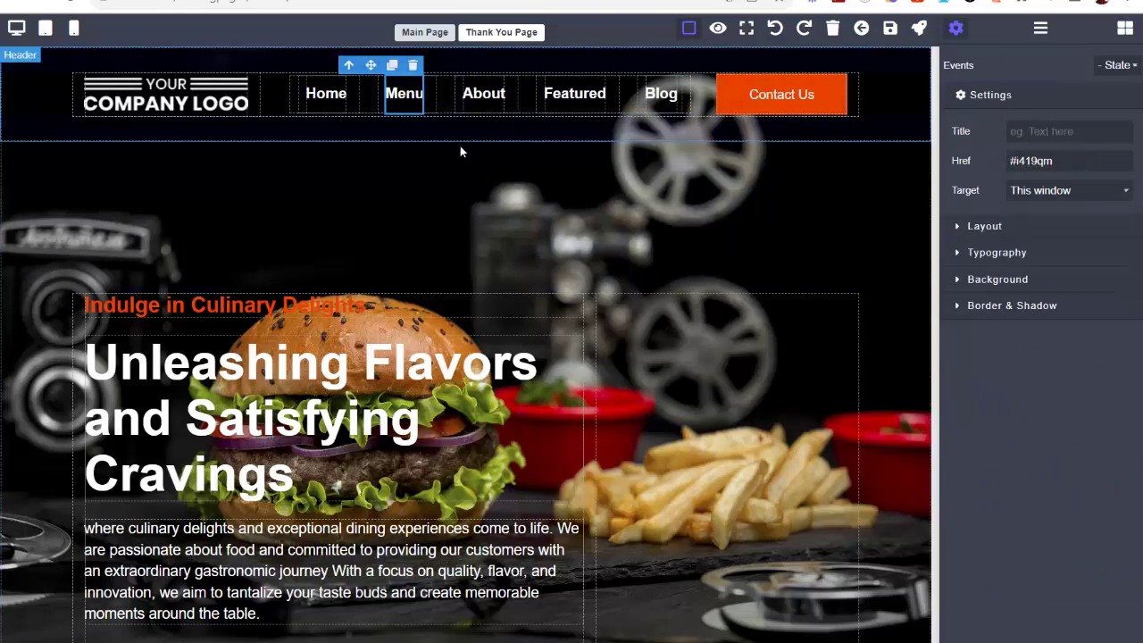
pyautogui.click(431, 209)
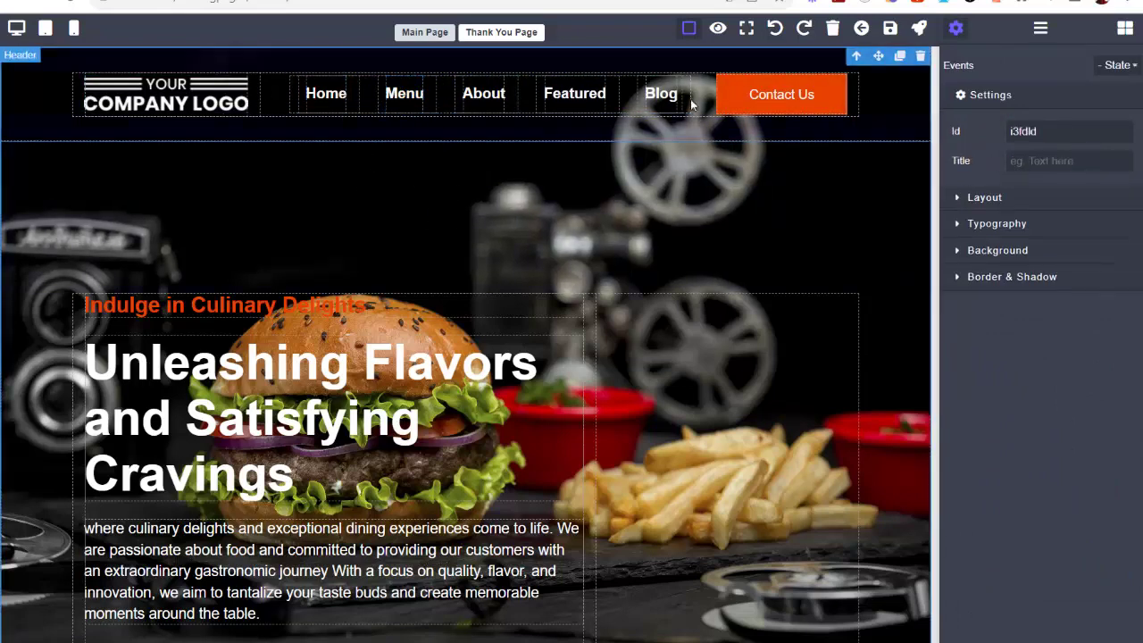
# Step: Open the AI content generator for the hero headline "Unleashing Flavors and Satisfying Cravings"
pyautogui.scroll(-1, 465, 215)
pyautogui.scroll(-3, 469, 214)
pyautogui.scroll(3, 456, 196)
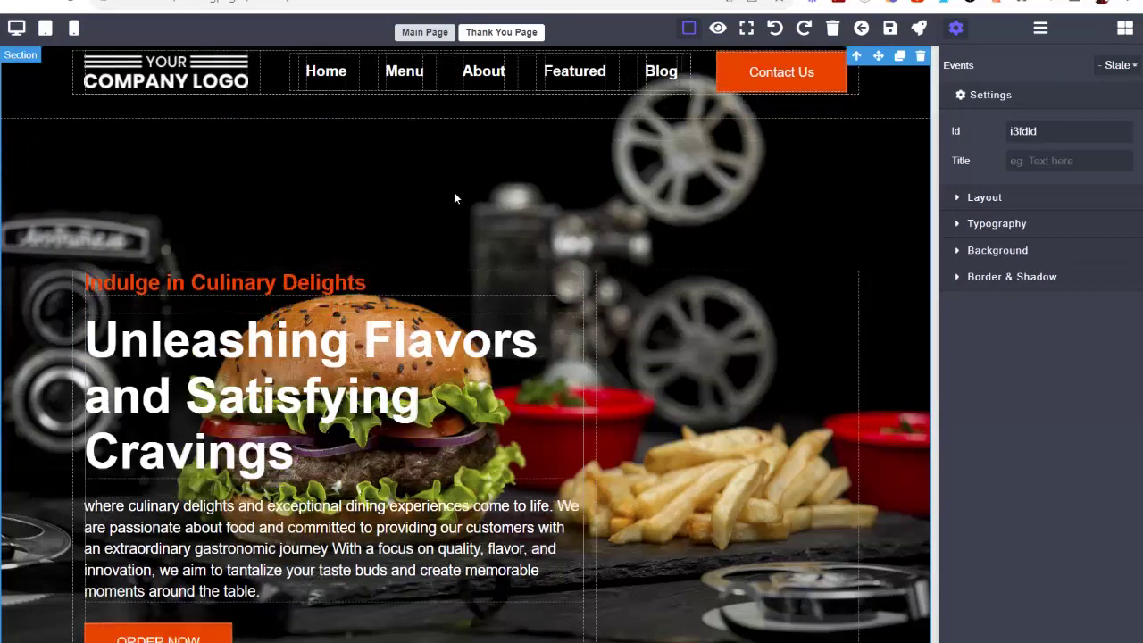
pyautogui.scroll(-3, 442, 264)
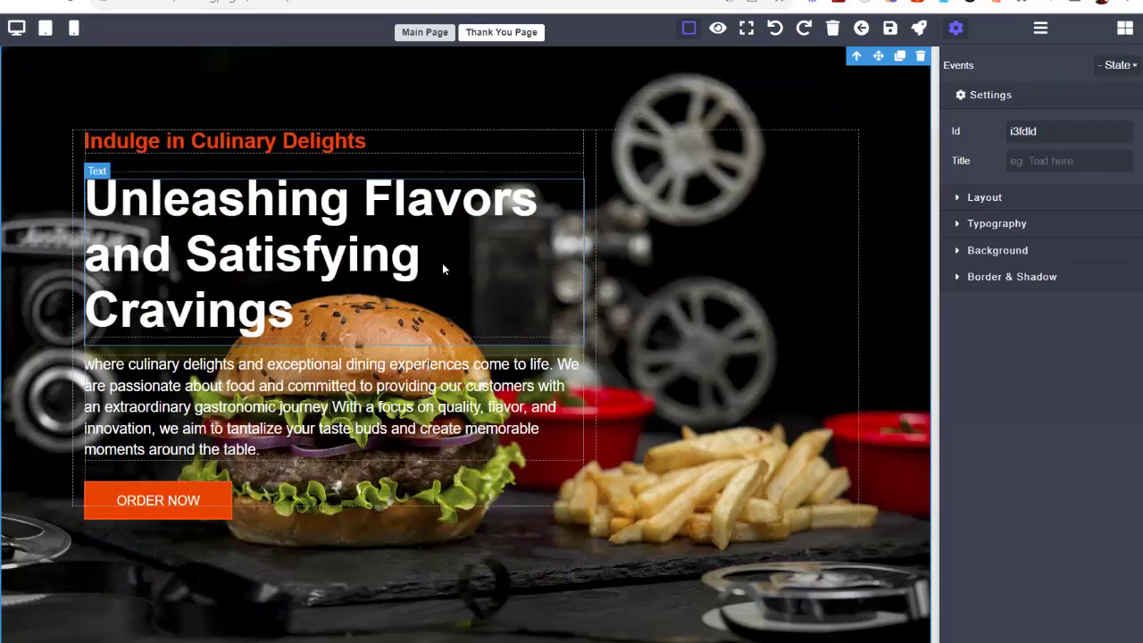
pyautogui.click(329, 248)
pyautogui.click(179, 410)
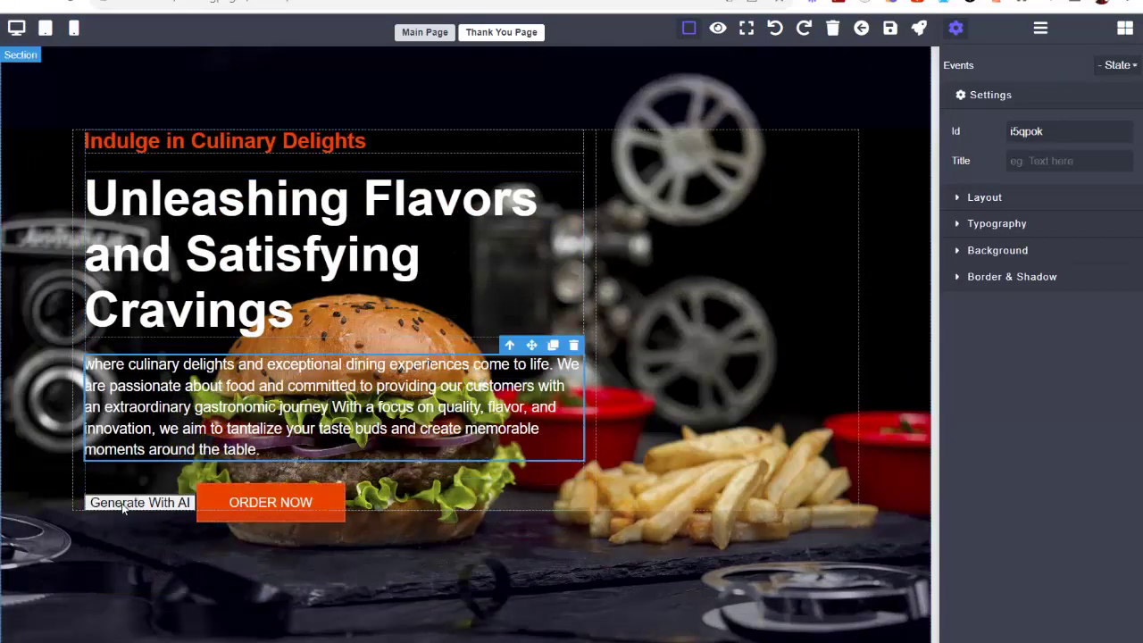
pyautogui.click(316, 239)
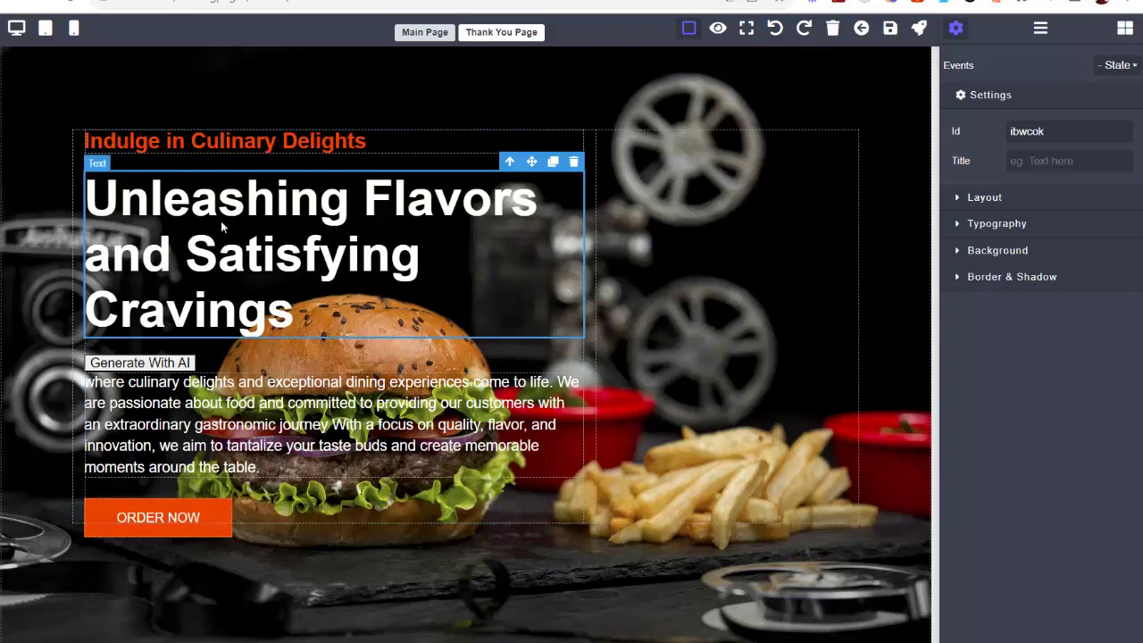
pyautogui.click(150, 364)
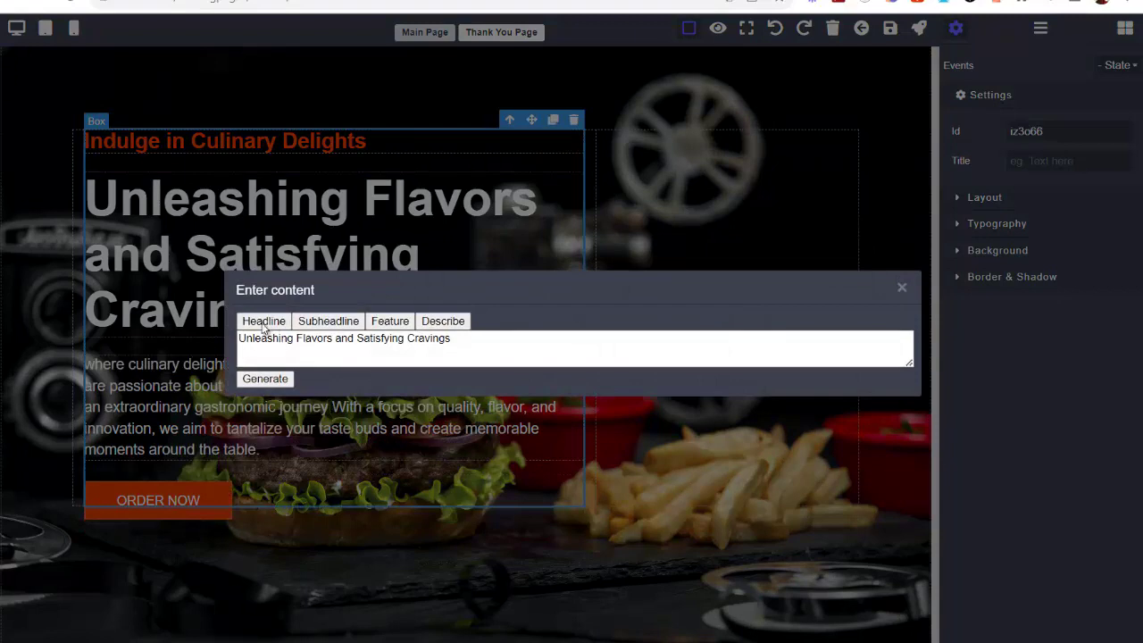
# Step: Compare the Headline, Subheadline, Feature and Describe prompt presets for the hero headline
pyautogui.click(261, 323)
pyautogui.click(329, 321)
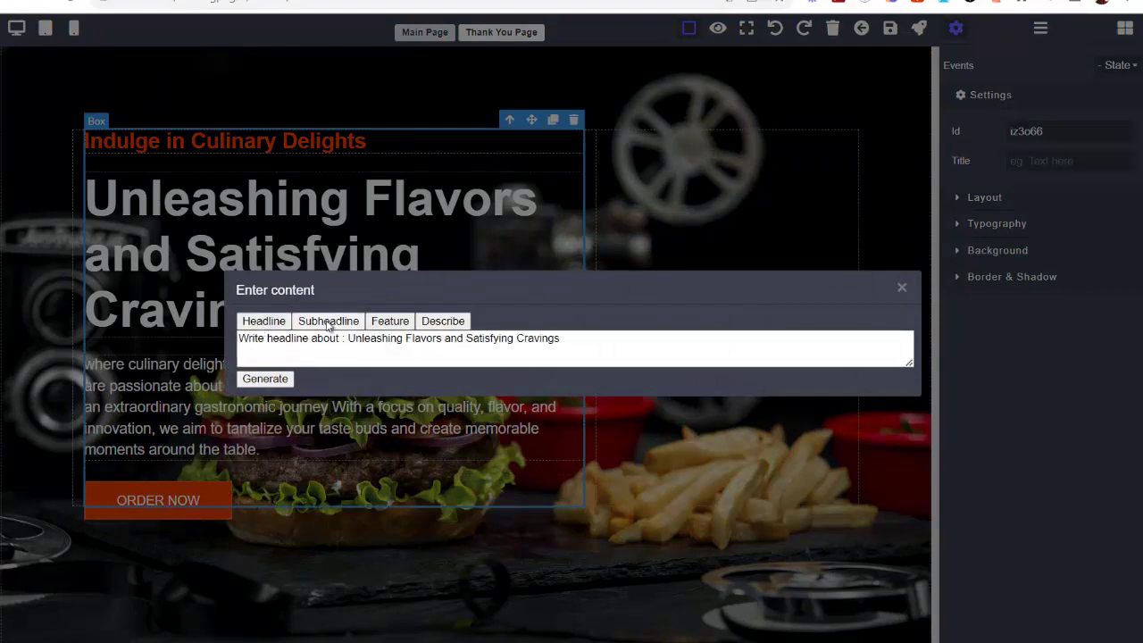
pyautogui.click(390, 321)
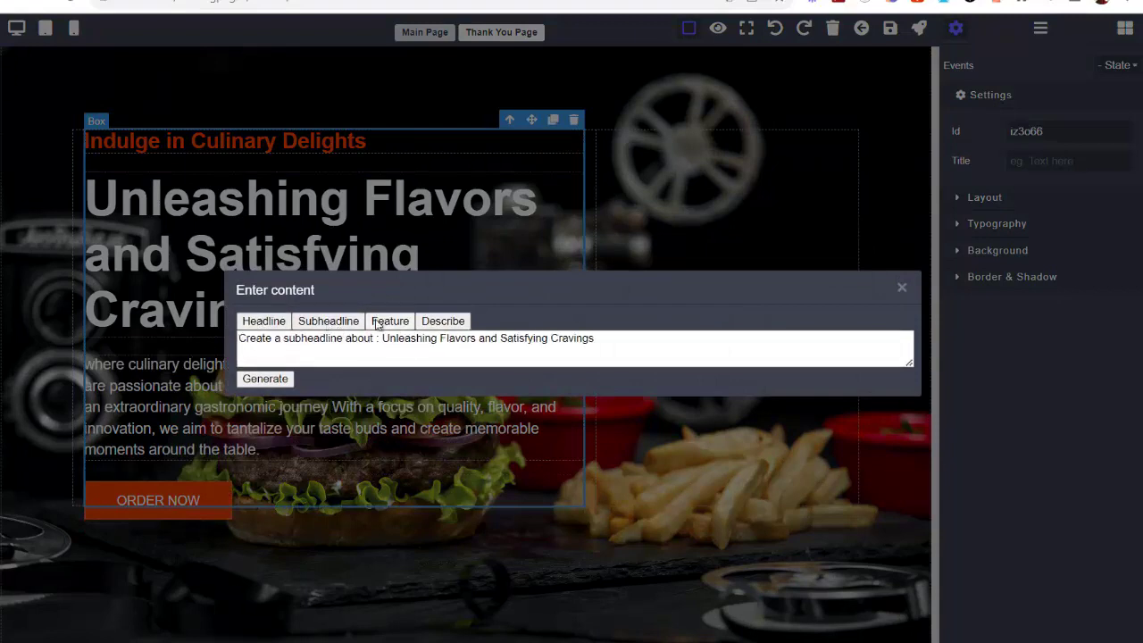
pyautogui.click(443, 321)
pyautogui.click(272, 326)
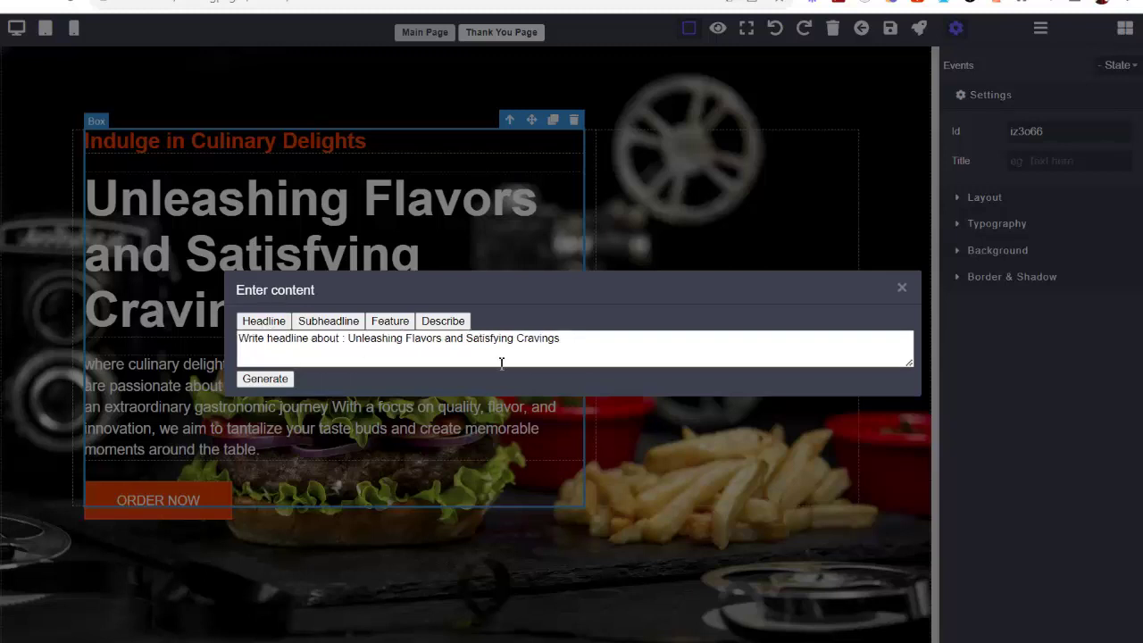
# Step: Replace the prompt with "écris un titre de 8 mots maximum pour faire la promotion d'un nouveau restaurant qui vend des burgers personnalisés avec des goûts irrésistibles."
pyautogui.moveTo(599, 347); pyautogui.dragTo(250, 342)
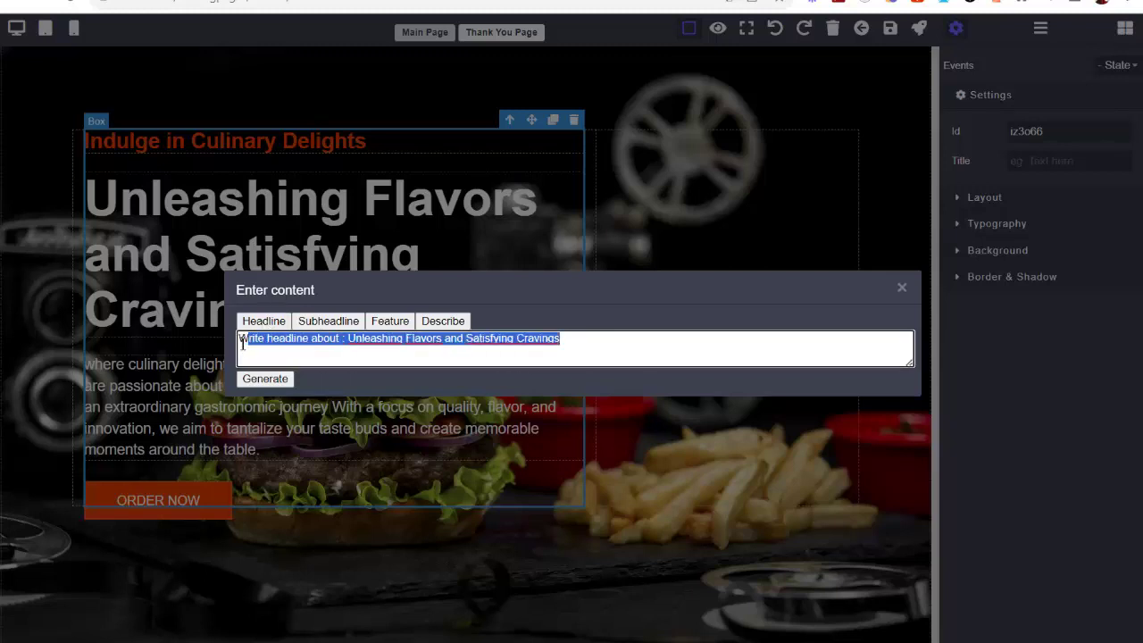
pyautogui.hotkey('ctrl', 'v')
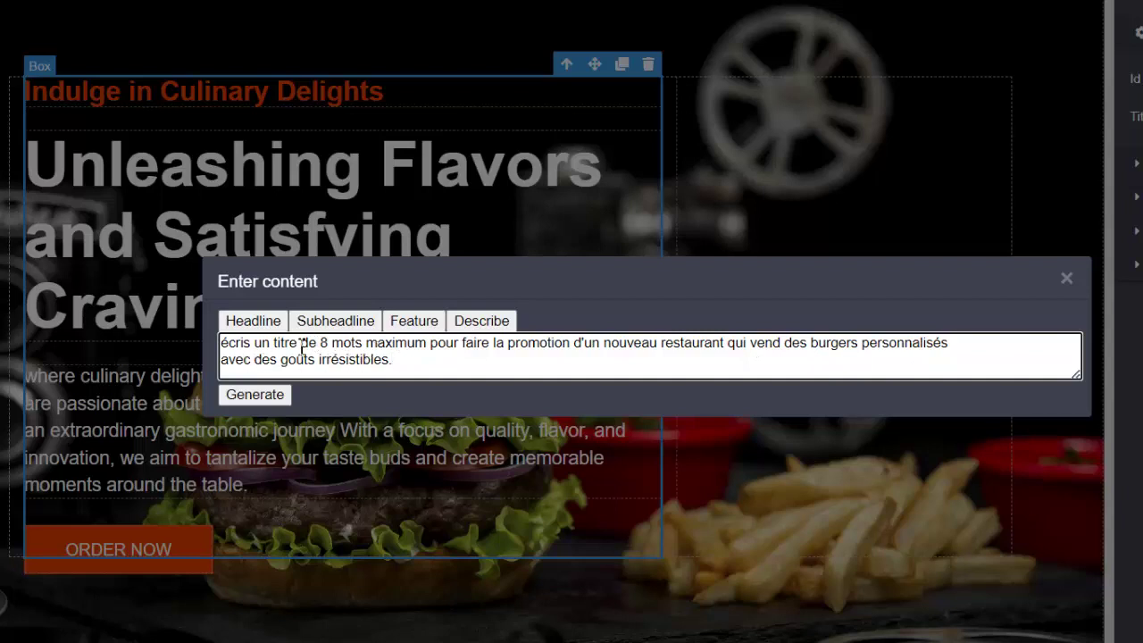
# Step: Generate the French hero headline from the prompt, insert it on the page and remove its surrounding quotation marks
pyautogui.click(251, 395)
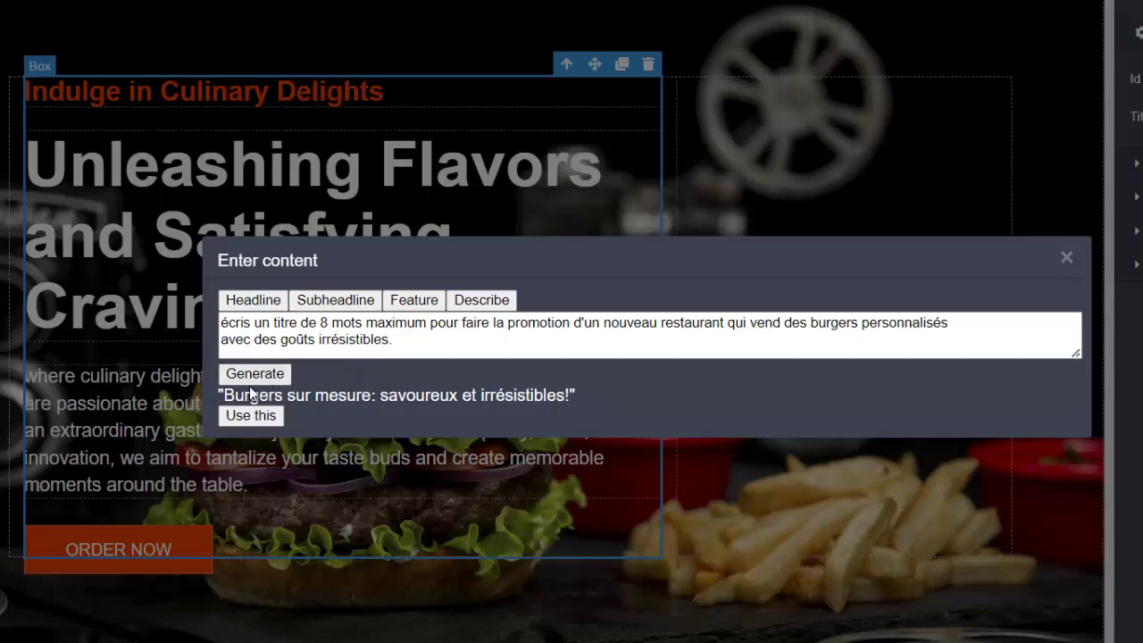
pyautogui.click(242, 414)
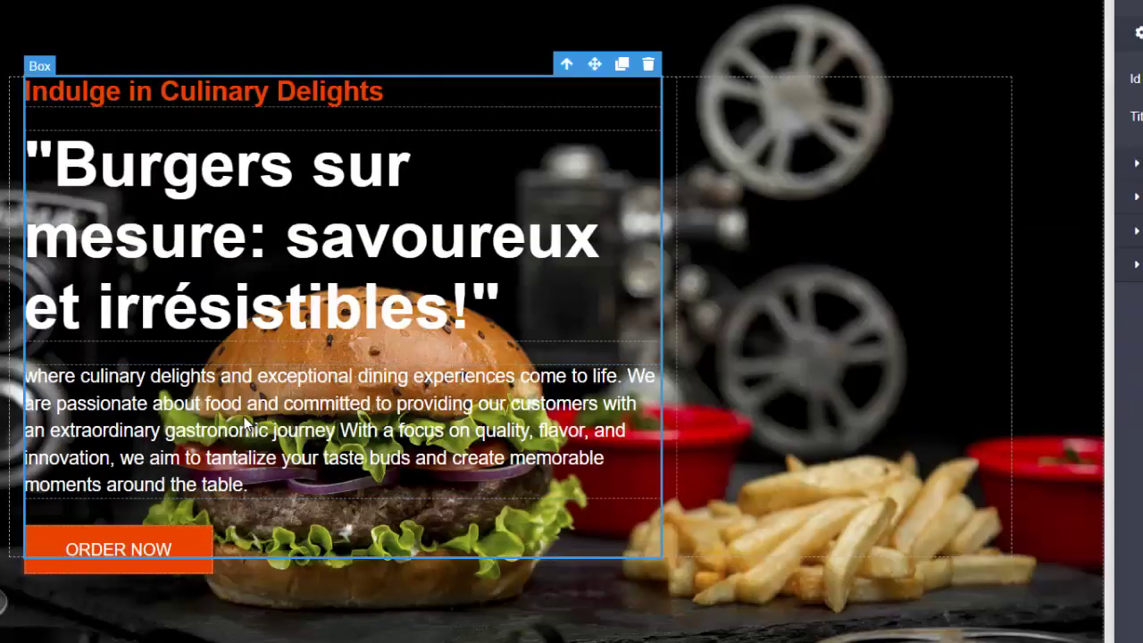
pyautogui.click(459, 305)
pyautogui.doubleClick(458, 302)
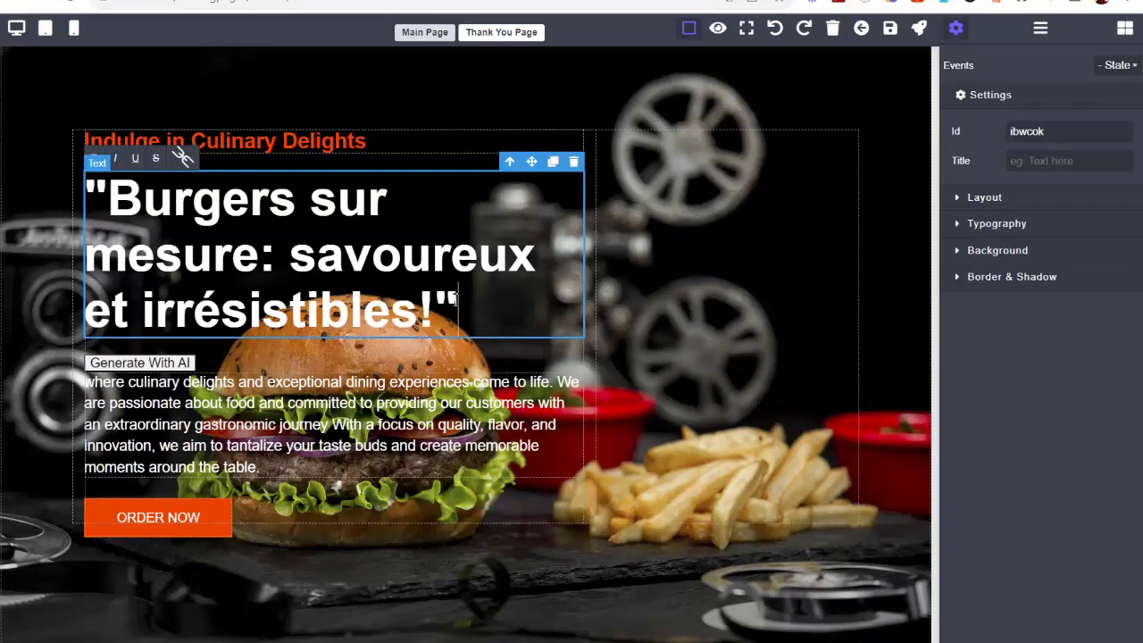
pyautogui.press('BackSpace')
pyautogui.click(113, 198)
pyautogui.press('BackSpace')
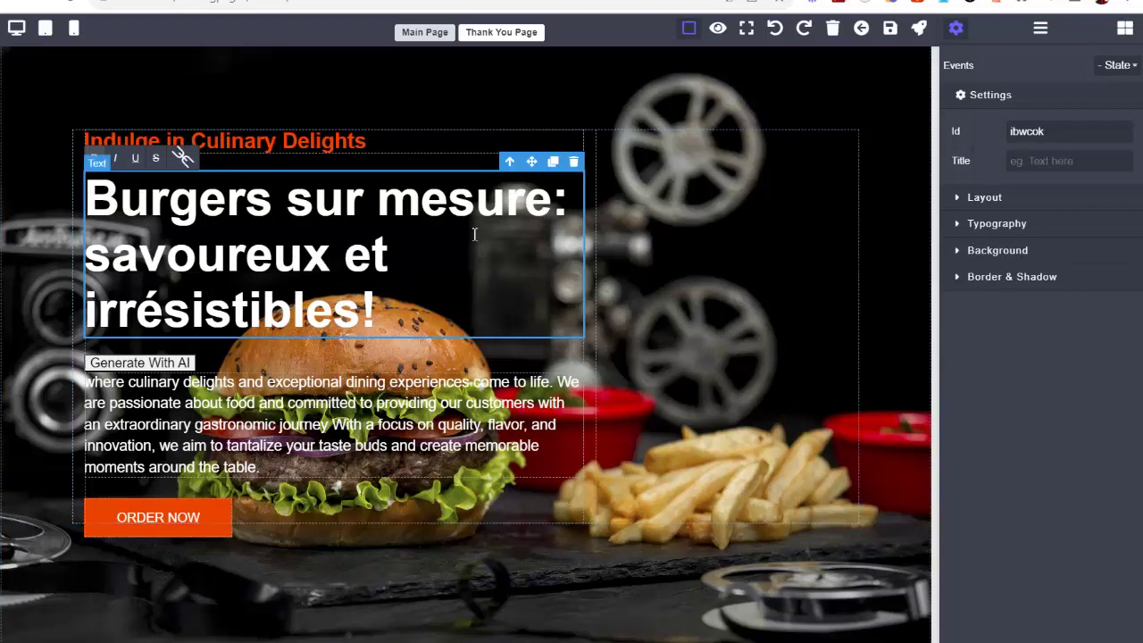
# Step: Inspect the typography and layout settings of the hero headline
pyautogui.click(960, 224)
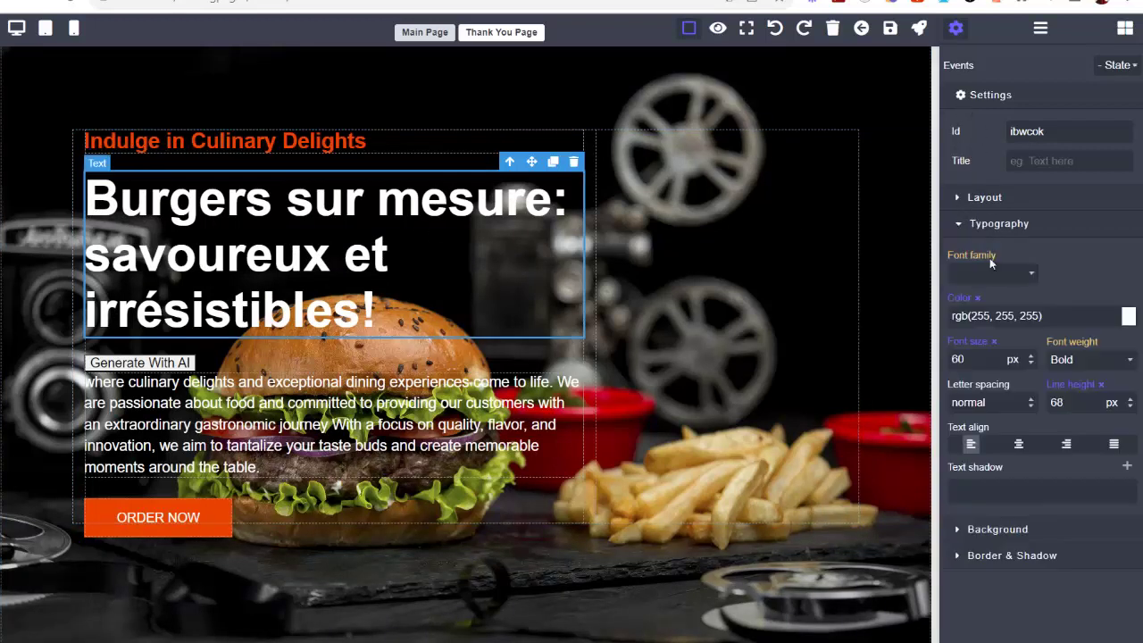
pyautogui.click(959, 199)
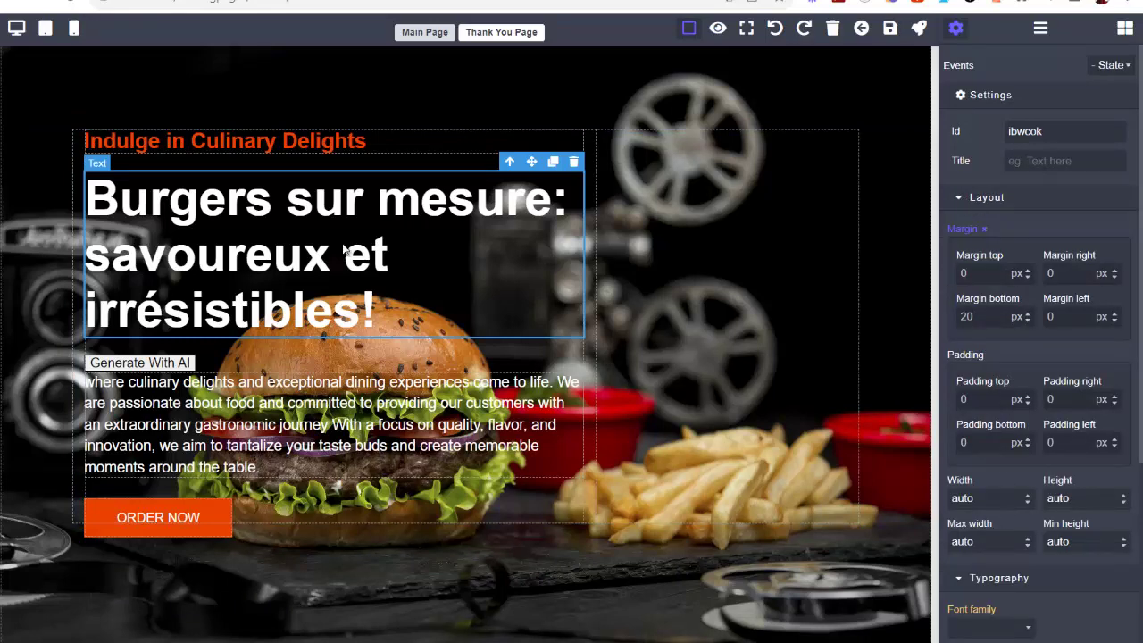
# Step: Set the hero paragraph's prompt to "écris une description de 20 mots pour faire la promotion d'un nouveau restaurant qui vend des burgers personnalisés avec des goûts irrésistibles."
pyautogui.click(227, 413)
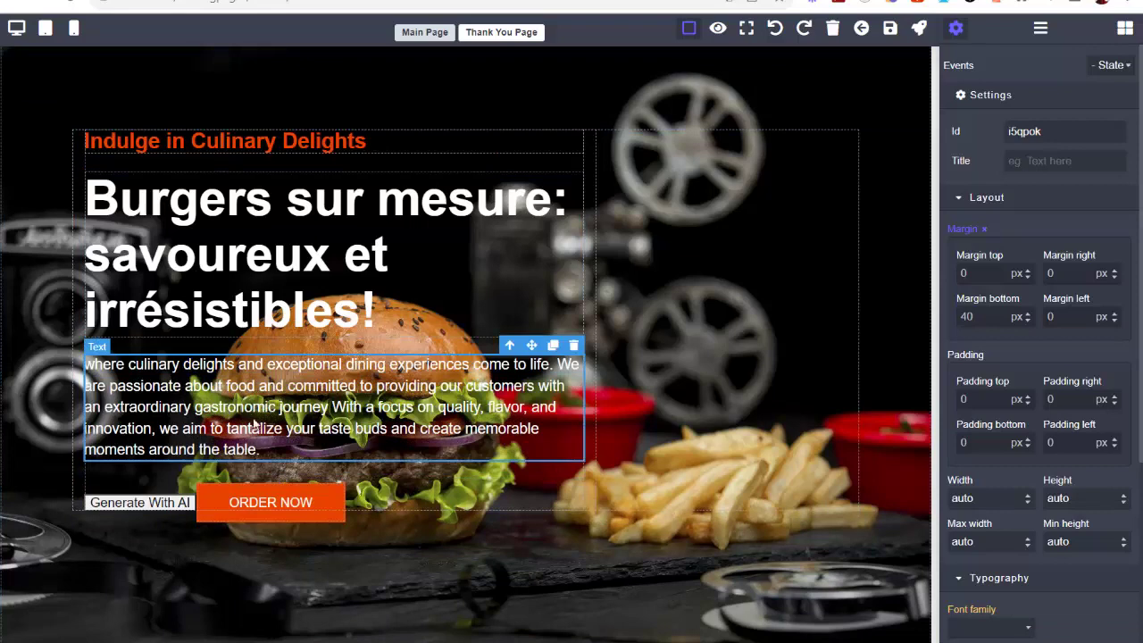
pyautogui.click(150, 503)
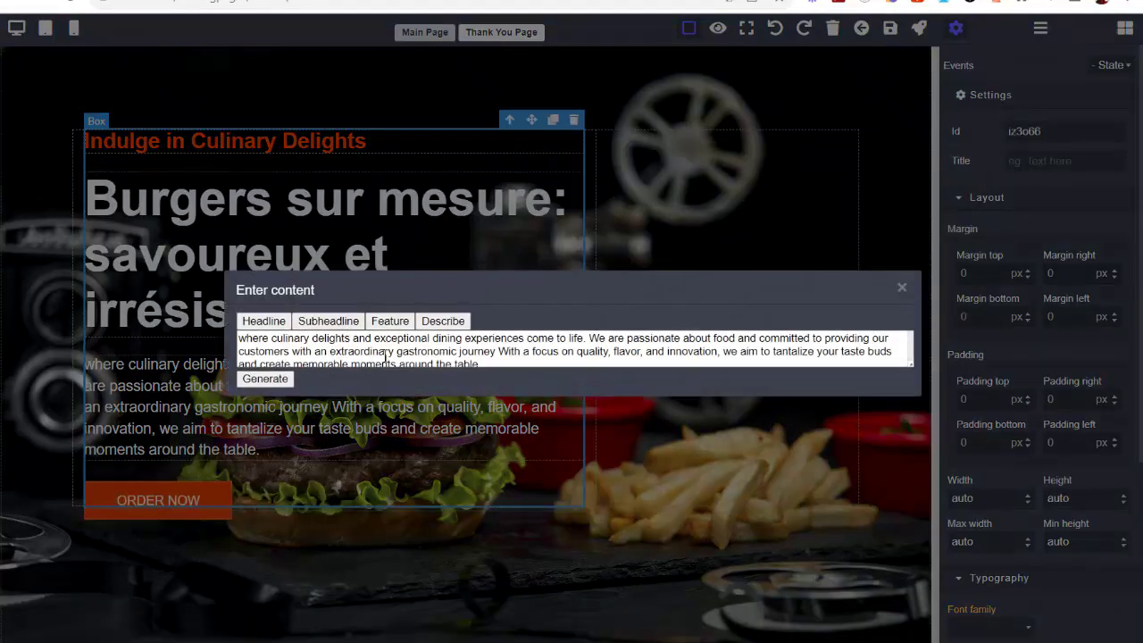
pyautogui.click(502, 365)
pyautogui.moveTo(493, 364); pyautogui.dragTo(230, 326)
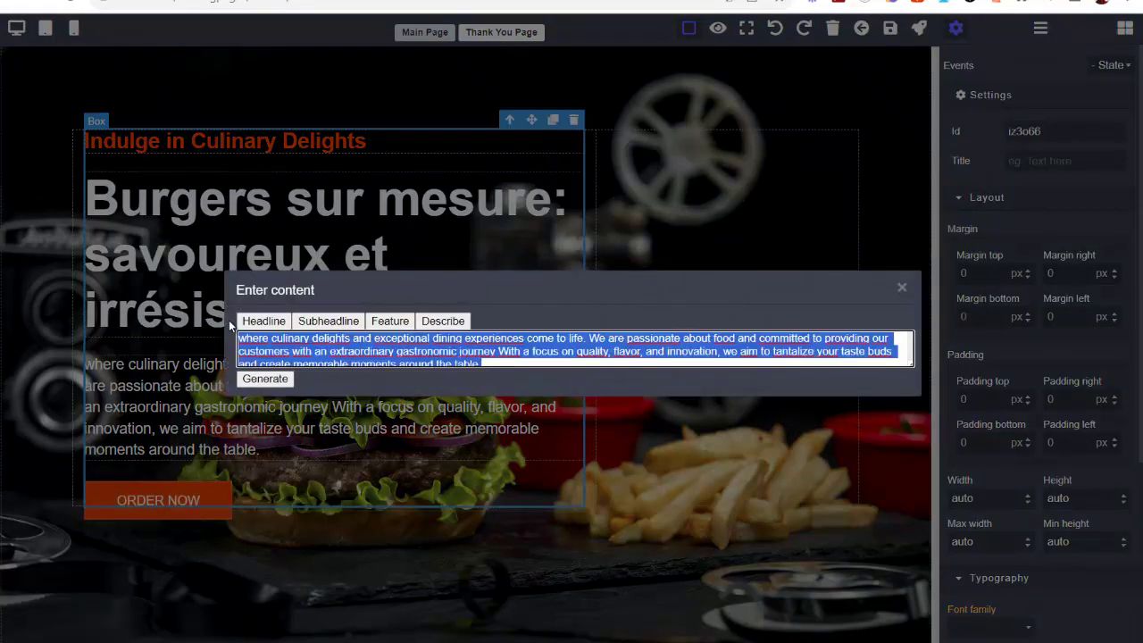
pyautogui.write("écris une description de 20 mots pour faire la promotion d'un nouveau restaurant qui vend des burgers personnalisés avec des goûts irrésistibles.")
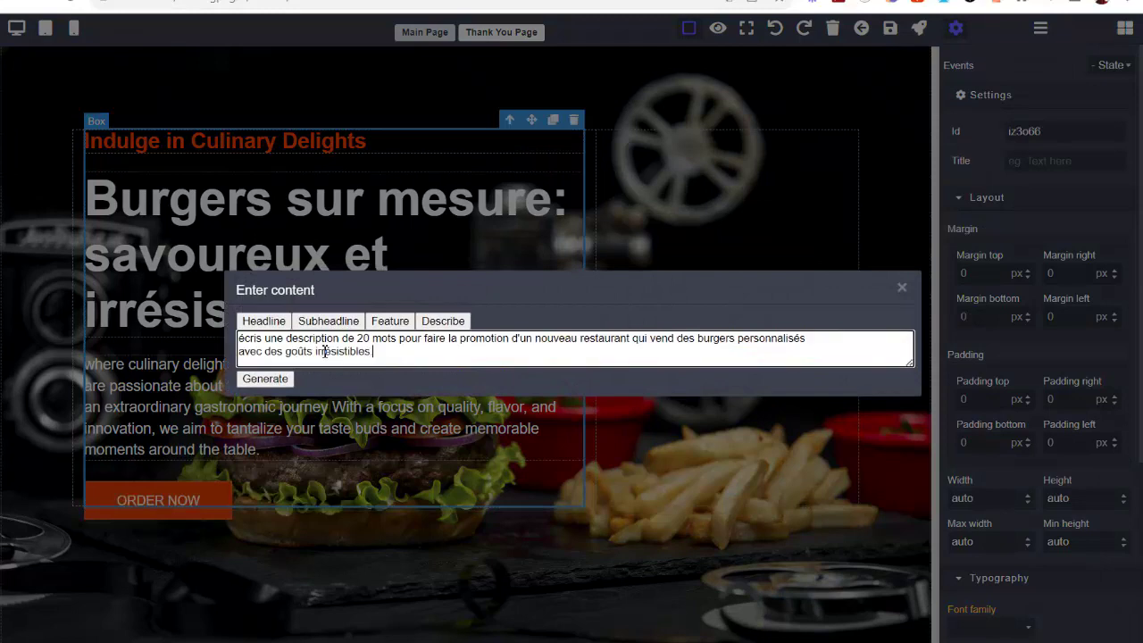
# Step: Generate the French hero description from the prompt and insert it below the headline
pyautogui.tripleClick(396, 354)
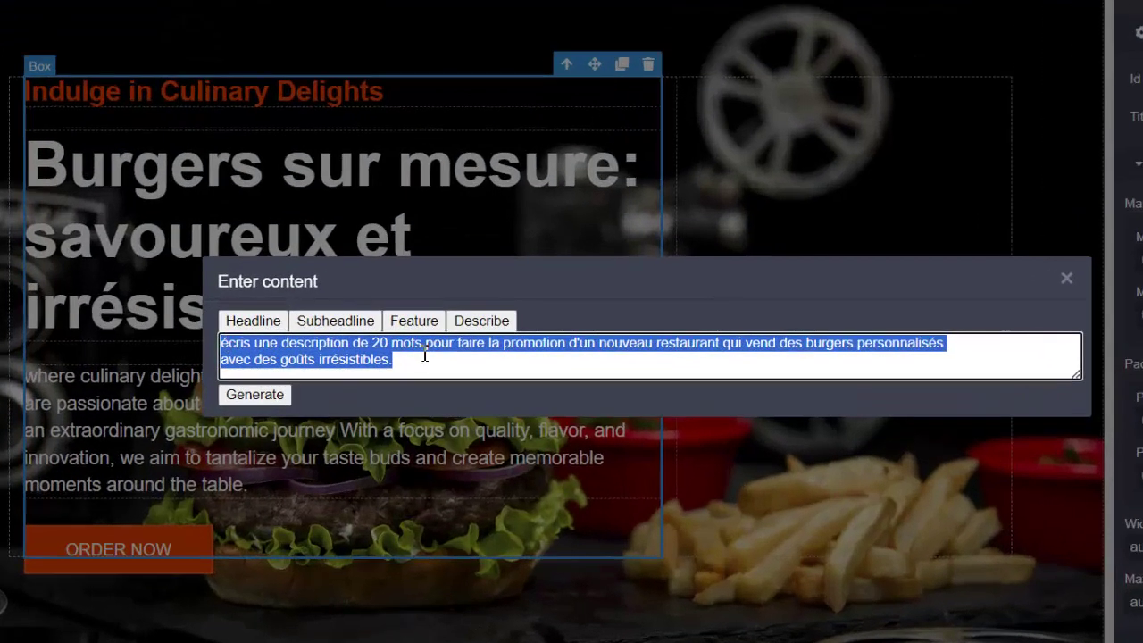
pyautogui.click(476, 358)
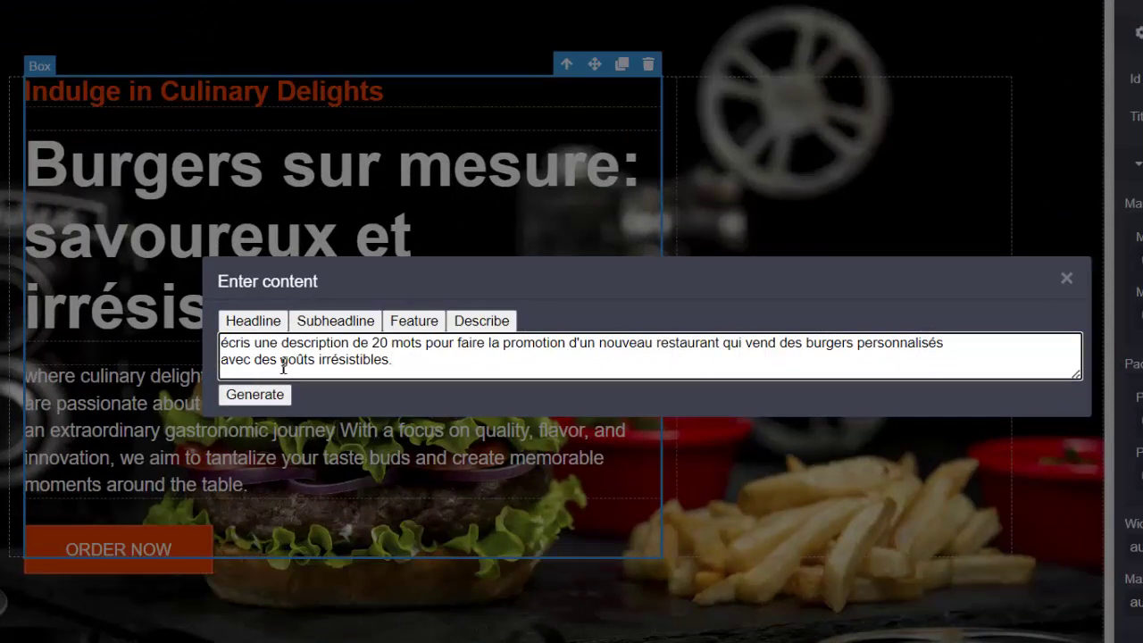
pyautogui.click(257, 396)
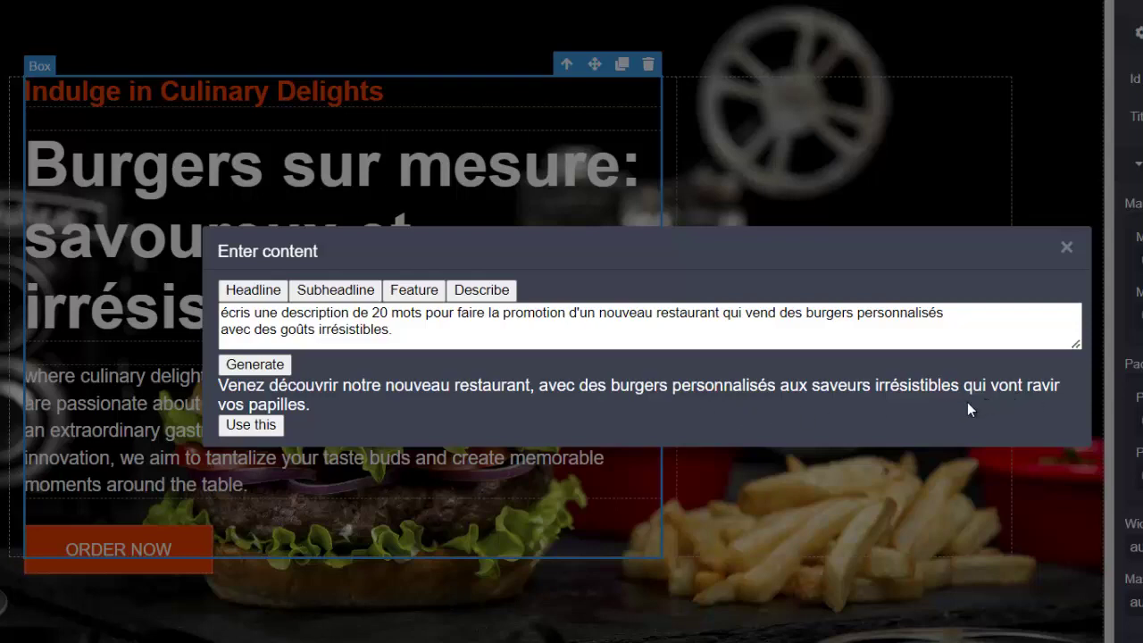
pyautogui.click(251, 426)
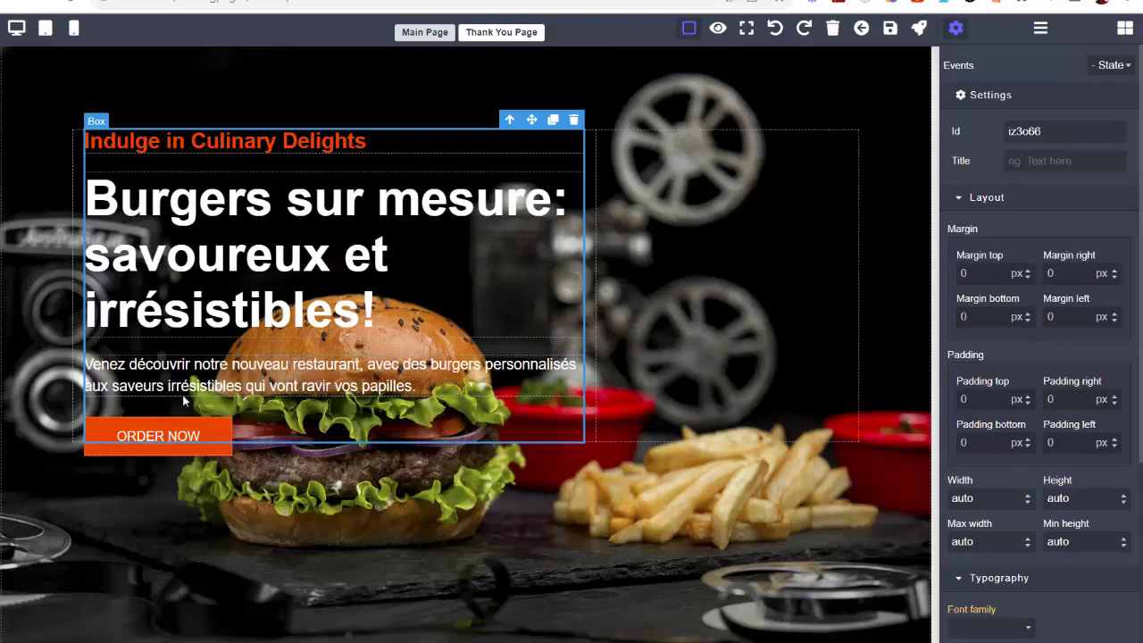
# Step: Look at the image replacement options for the photo beside "Where Passion For Food Meets Culinary Excellence" and leave the image selection
pyautogui.scroll(-2, 510, 364)
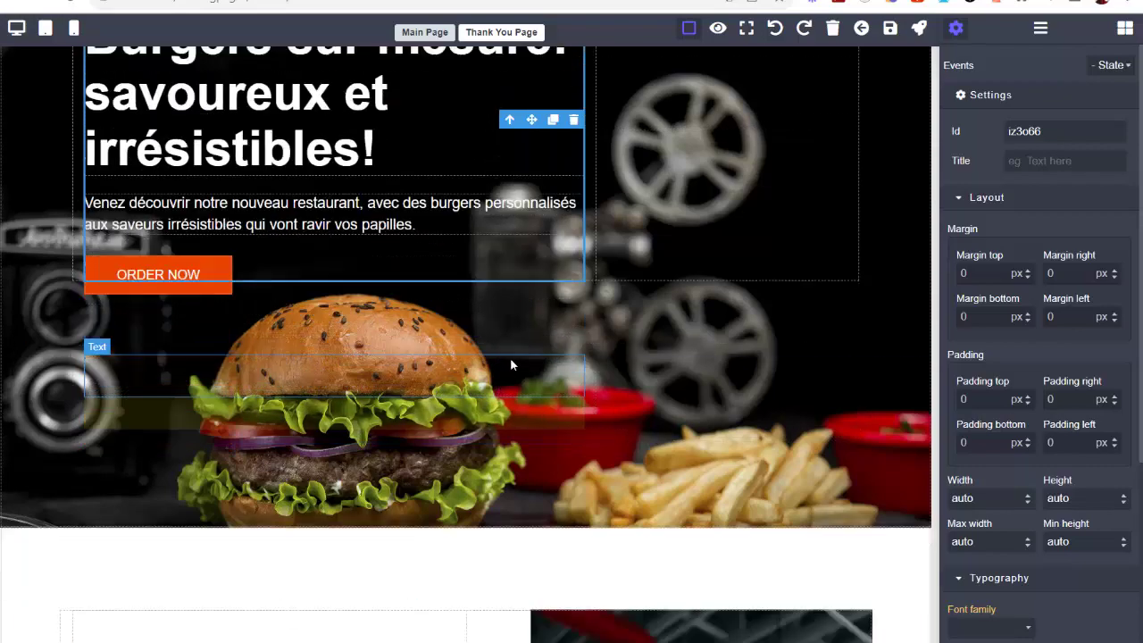
pyautogui.scroll(-12, 510, 365)
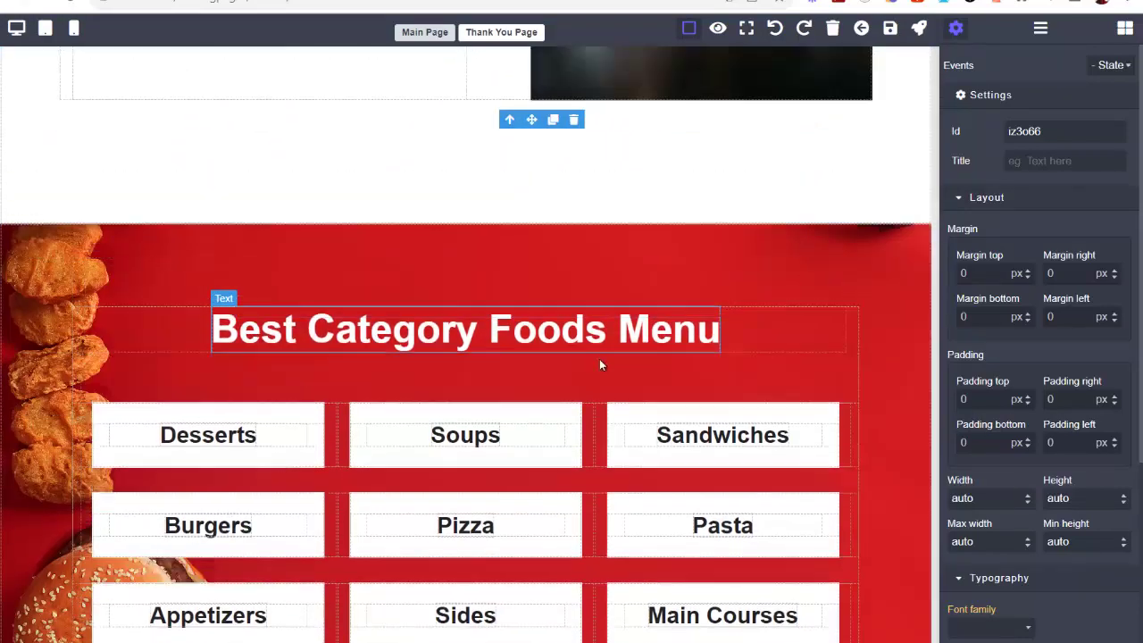
pyautogui.scroll(8, 660, 303)
pyautogui.click(717, 252)
pyautogui.scroll(3, 715, 268)
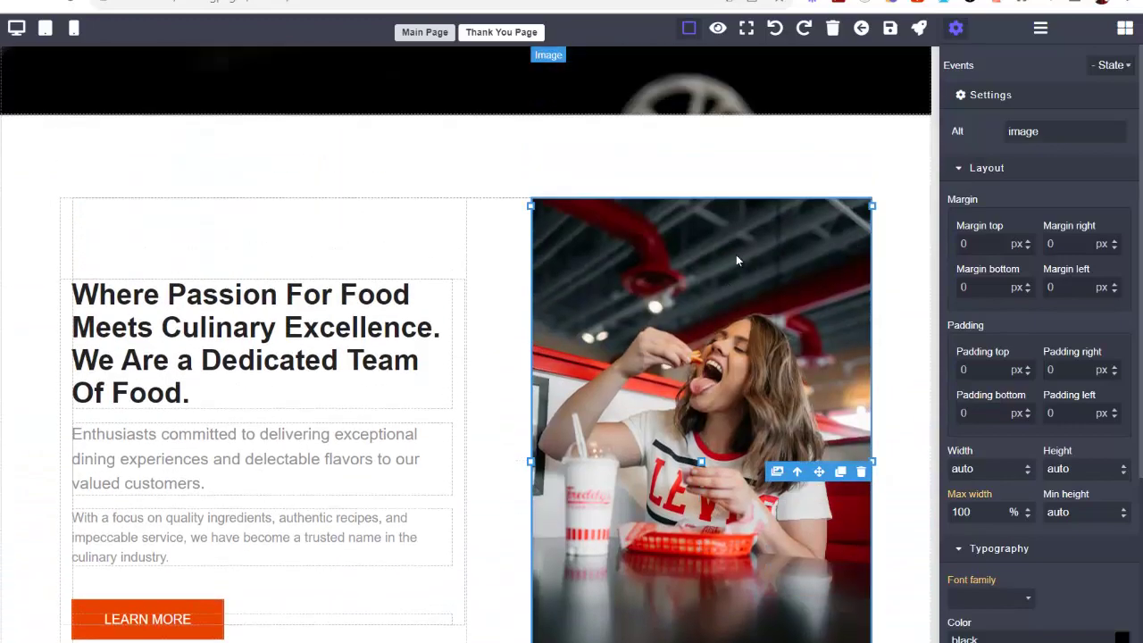
pyautogui.click(776, 470)
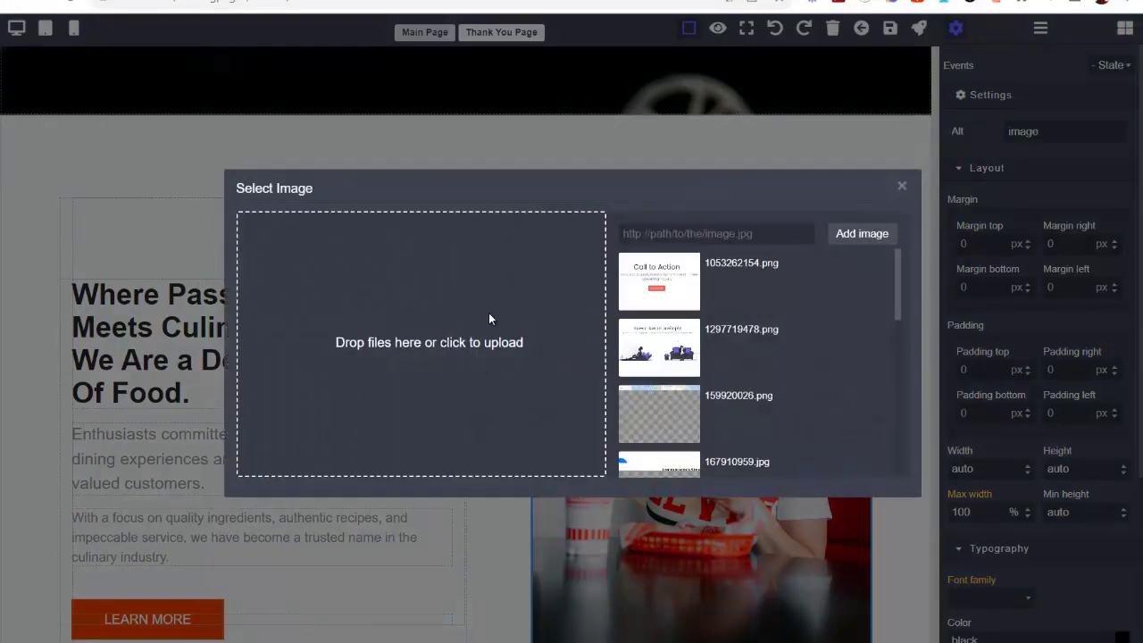
pyautogui.click(902, 188)
# Step: Set the testimonial paragraph's AI prompt to "écris un témoignage client de 25 mots maximum pour faire la promotion d'un nouveau restaurant qui vend des burgers personnalisés."
pyautogui.scroll(-10, 309, 327)
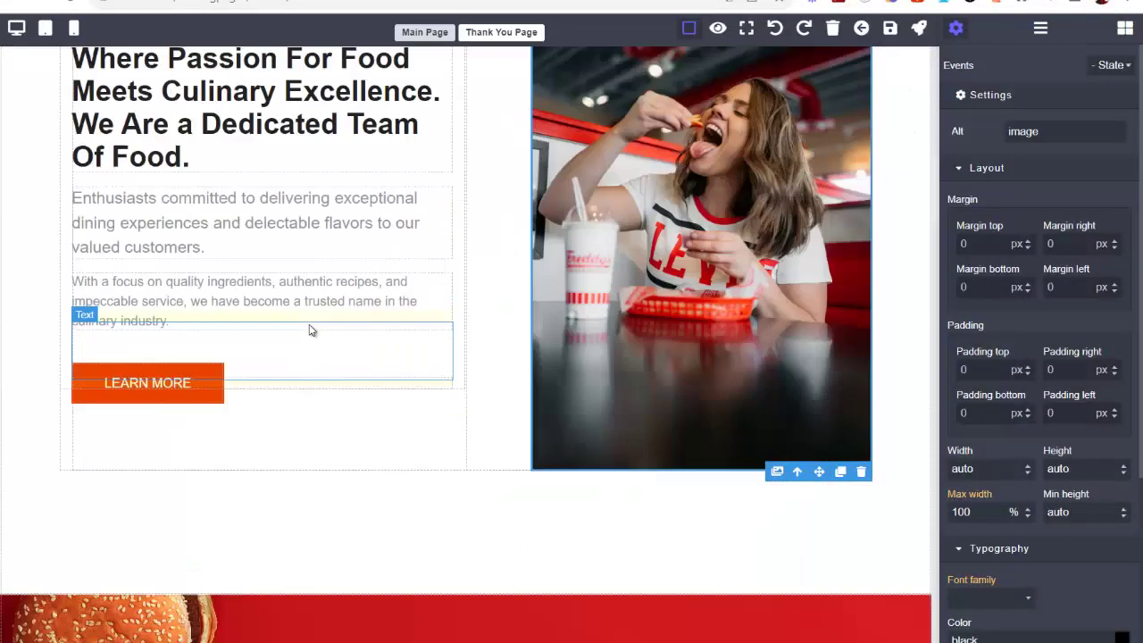
pyautogui.scroll(-2, 413, 268)
pyautogui.scroll(1, 527, 256)
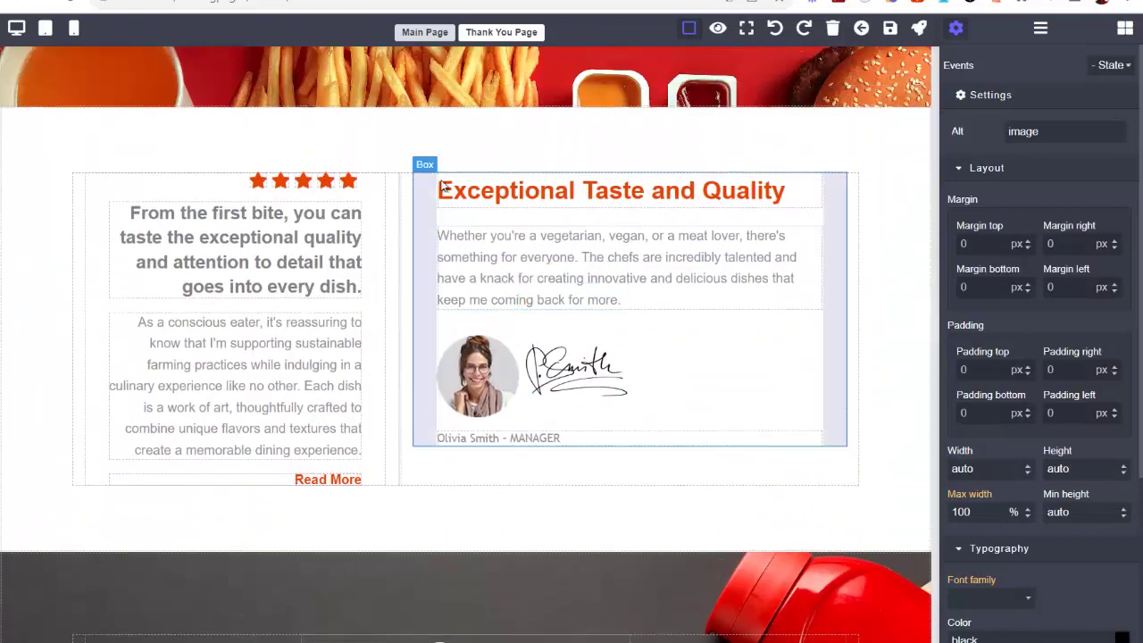
pyautogui.click(578, 262)
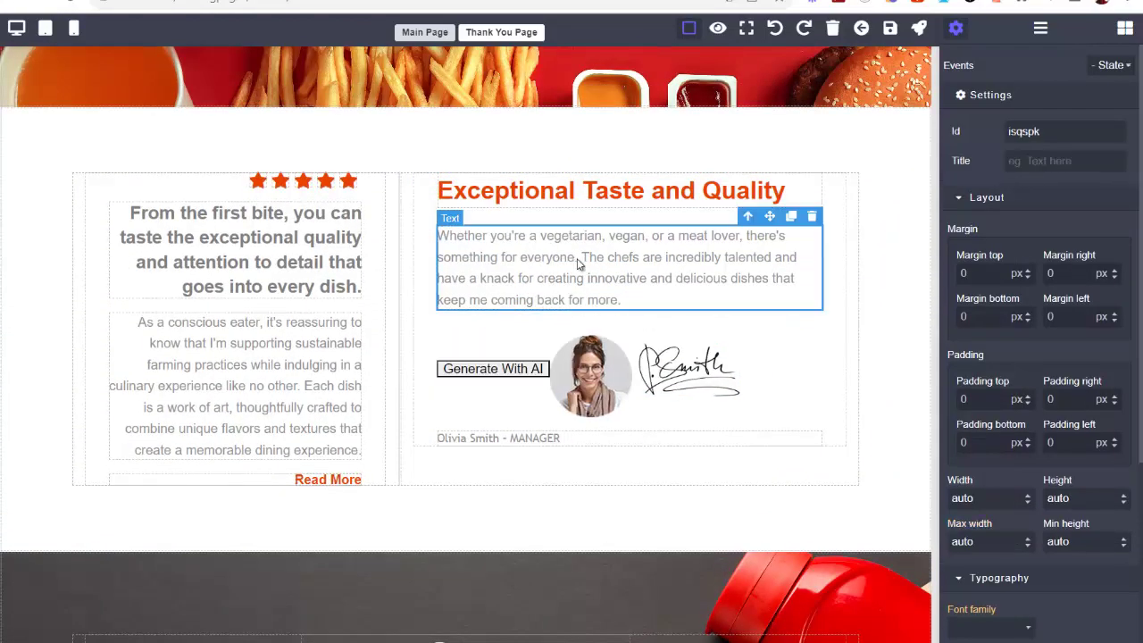
pyautogui.click(481, 369)
pyautogui.click(631, 352)
pyautogui.moveTo(631, 352); pyautogui.dragTo(239, 339)
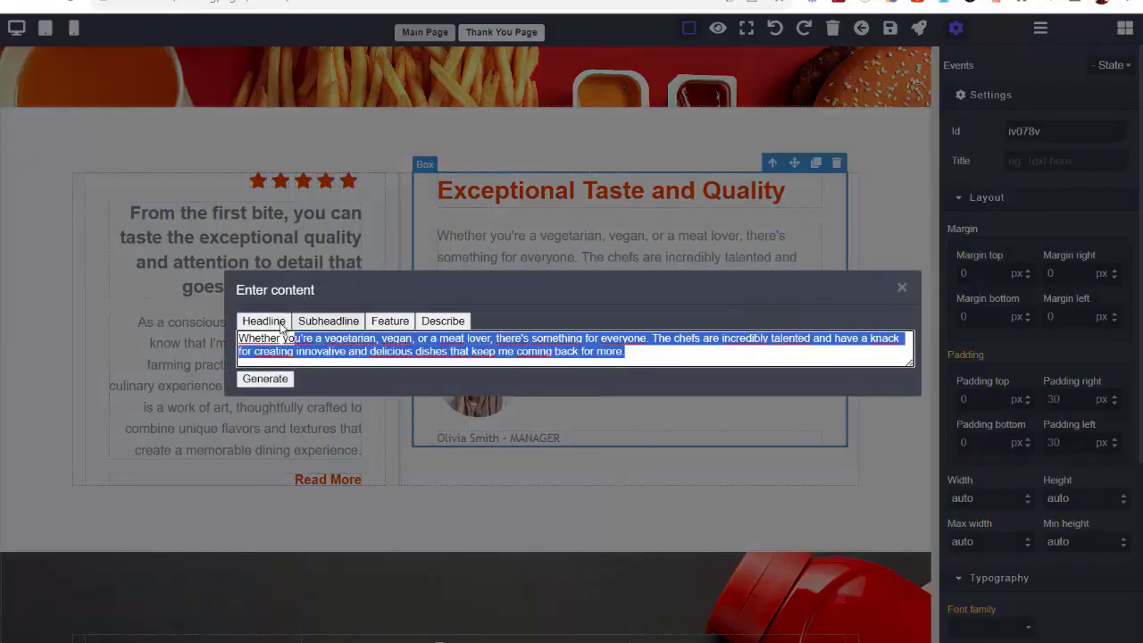
pyautogui.write("écris un témoignage client de 25 mots maximum pour faire la promotion d'un nouveau restaurant qui vend des burgers personnalisés.")
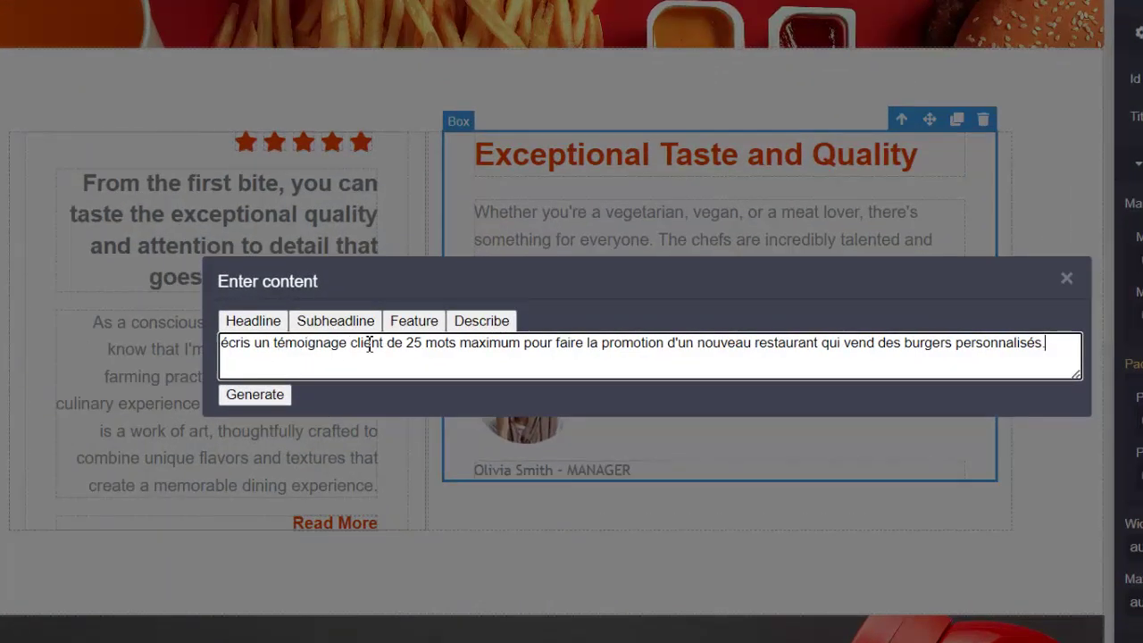
# Step: Generate the French customer testimonial and insert it under "Exceptional Taste and Quality"
pyautogui.moveTo(541, 349); pyautogui.dragTo(776, 345)
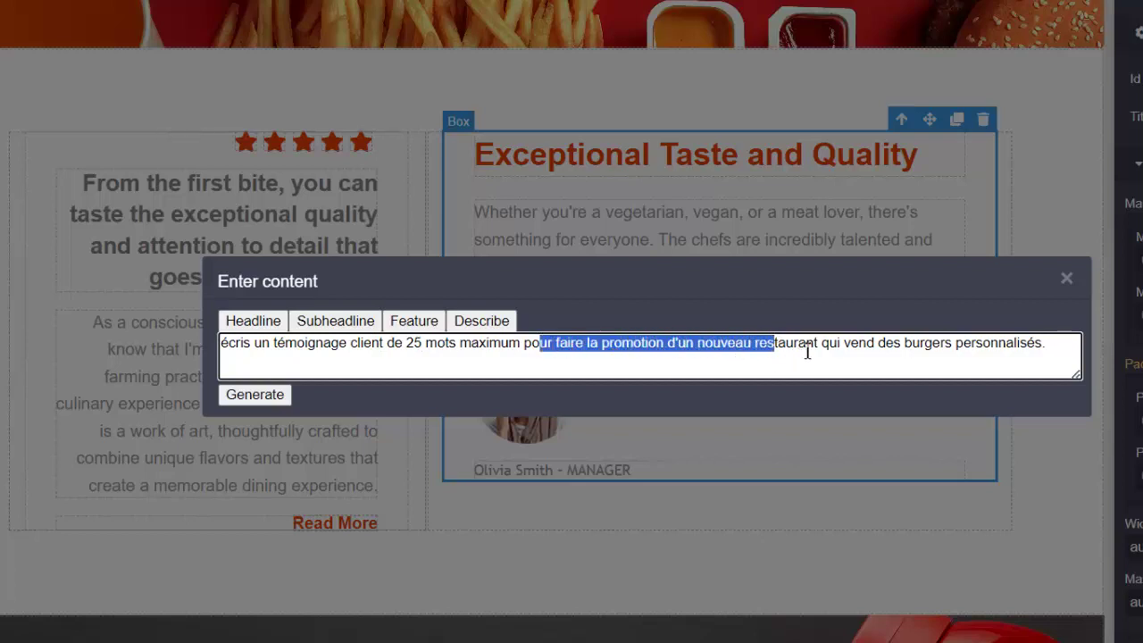
pyautogui.click(263, 396)
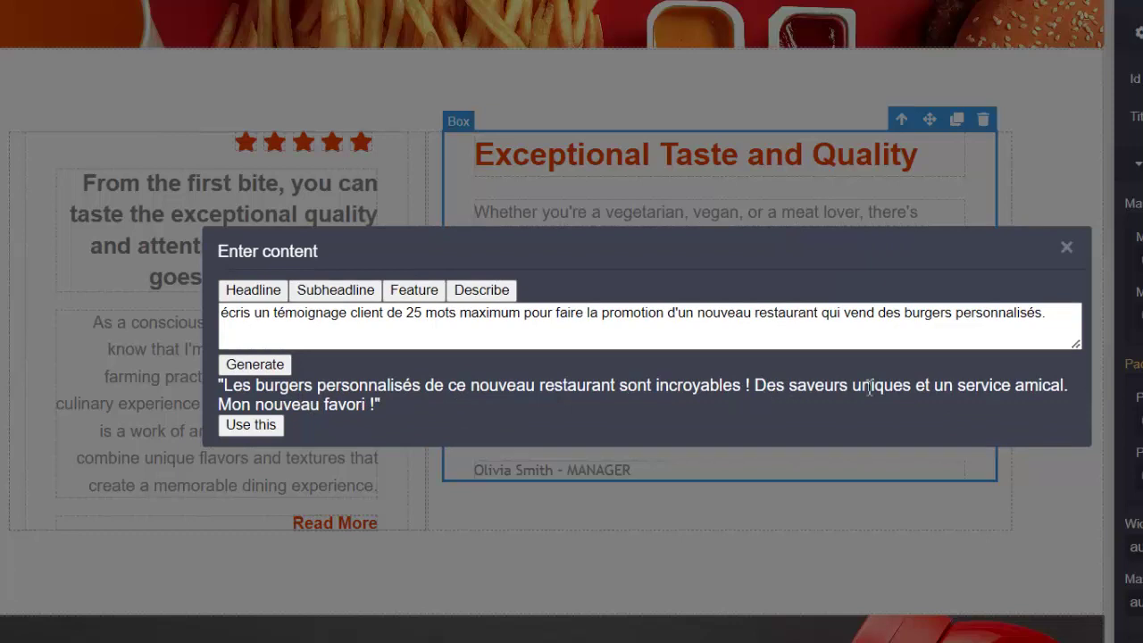
pyautogui.click(251, 424)
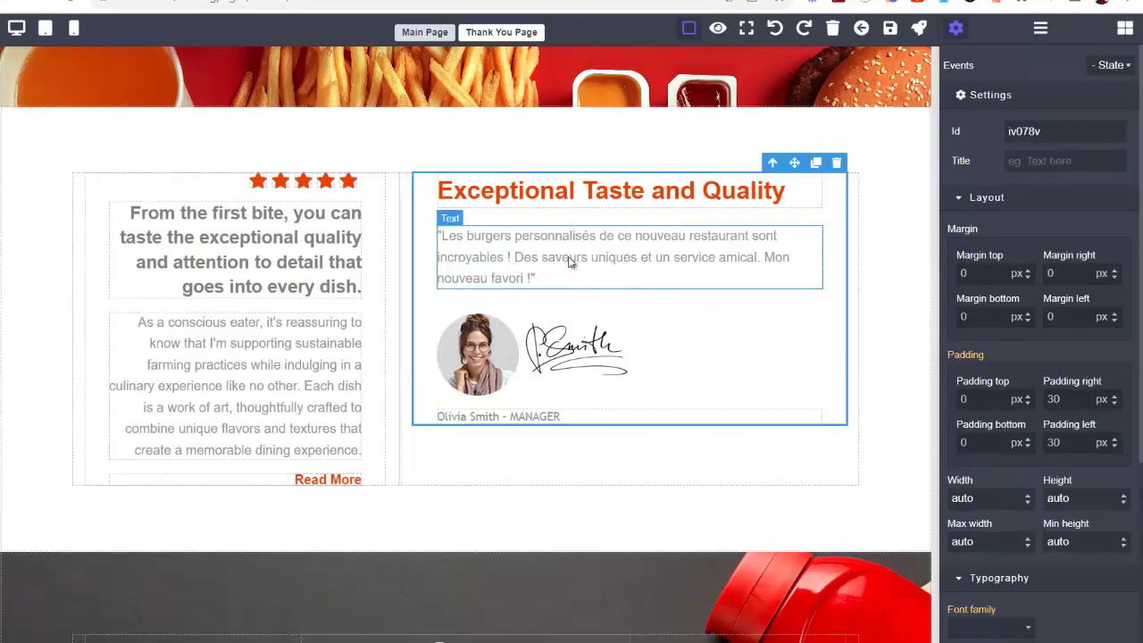
# Step: Review the page from the photo section through the food menu and testimonials to the online ordering section
pyautogui.scroll(4, 561, 270)
pyautogui.scroll(-3, 558, 287)
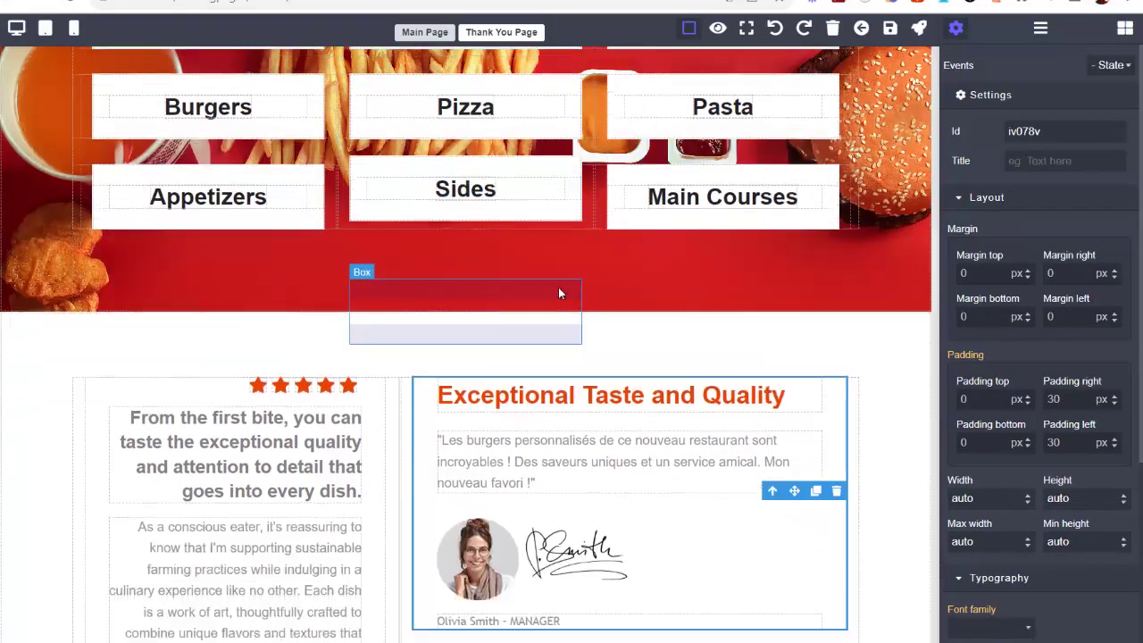
pyautogui.scroll(5, 628, 277)
pyautogui.scroll(3, 733, 221)
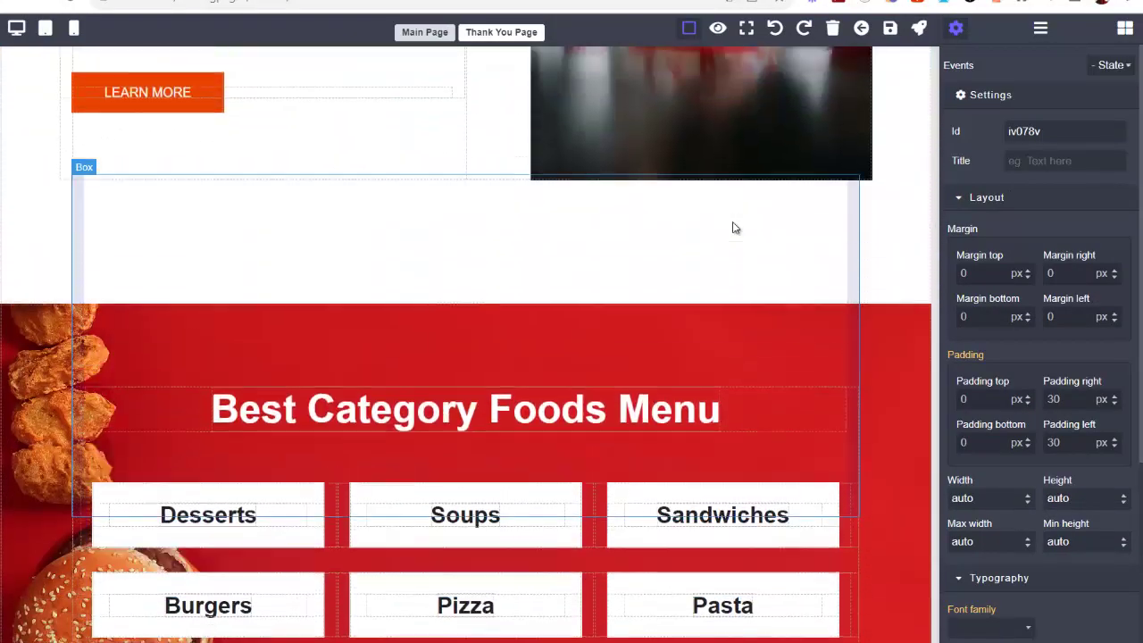
pyautogui.scroll(6, 580, 207)
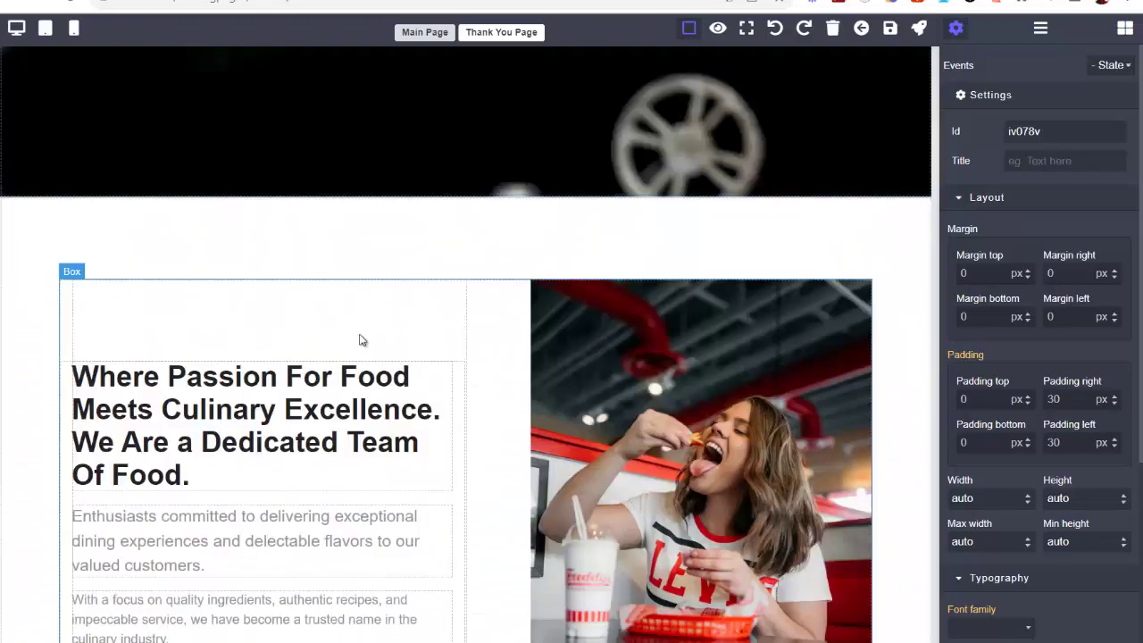
pyautogui.scroll(-4, 566, 319)
pyautogui.scroll(-15, 566, 318)
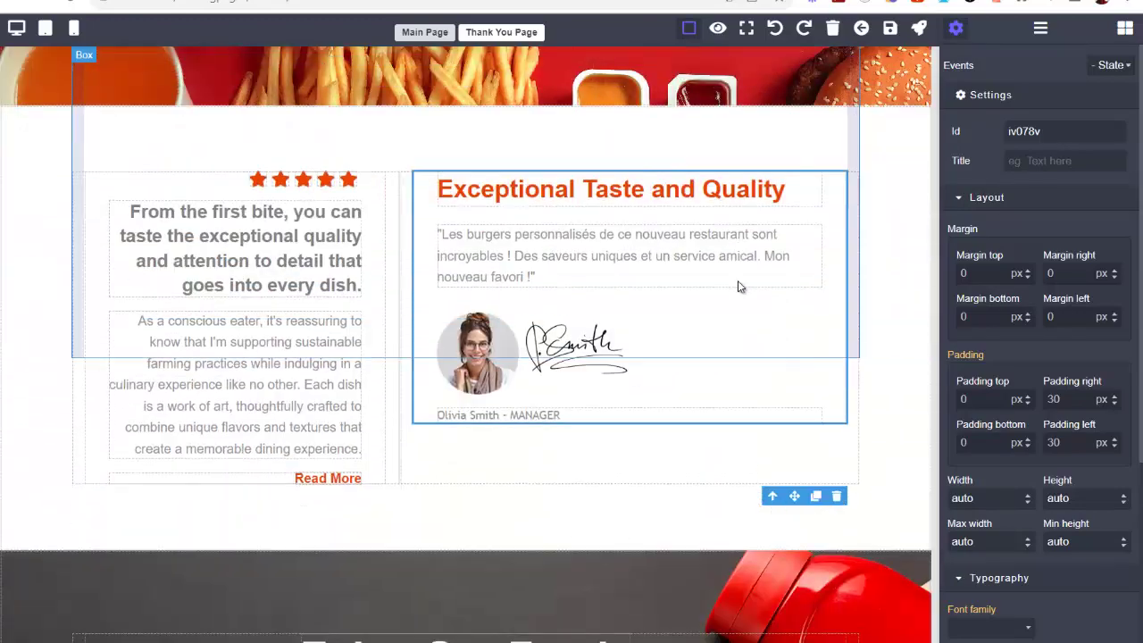
pyautogui.scroll(-15, 615, 239)
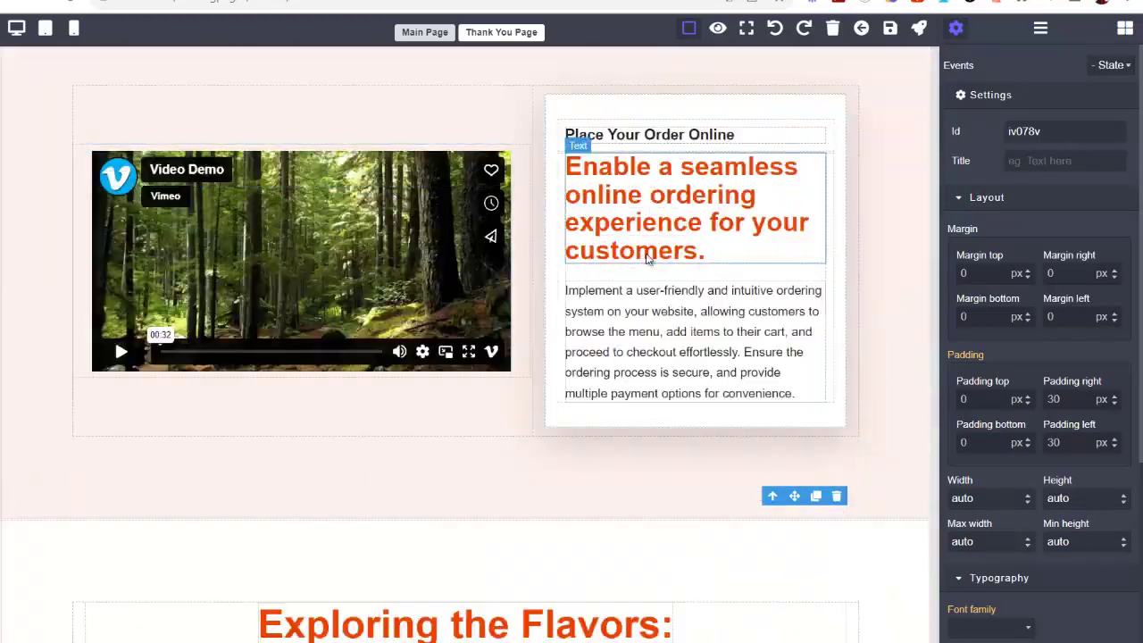
# Step: Make the Vimeo video beside the "Place Your Order Online" card slightly smaller
pyautogui.click(384, 231)
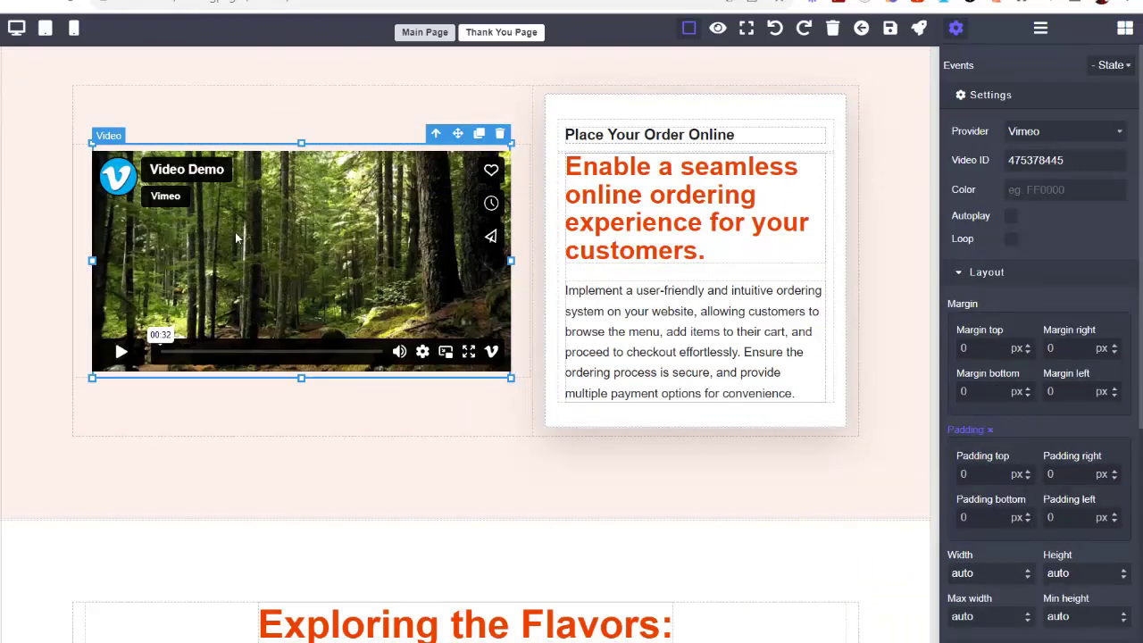
pyautogui.moveTo(511, 378)
pyautogui.mouseDown()
pyautogui.moveTo(372, 288)
pyautogui.moveTo(504, 376)
pyautogui.moveTo(498, 387)
pyautogui.moveTo(482, 384)
pyautogui.moveTo(489, 376)
pyautogui.mouseUp()
# Step: Look through the Basic blocks that can be added to the page, such as columns, Countdown, PayPal, Stripe and Custom Code
pyautogui.click(1125, 27)
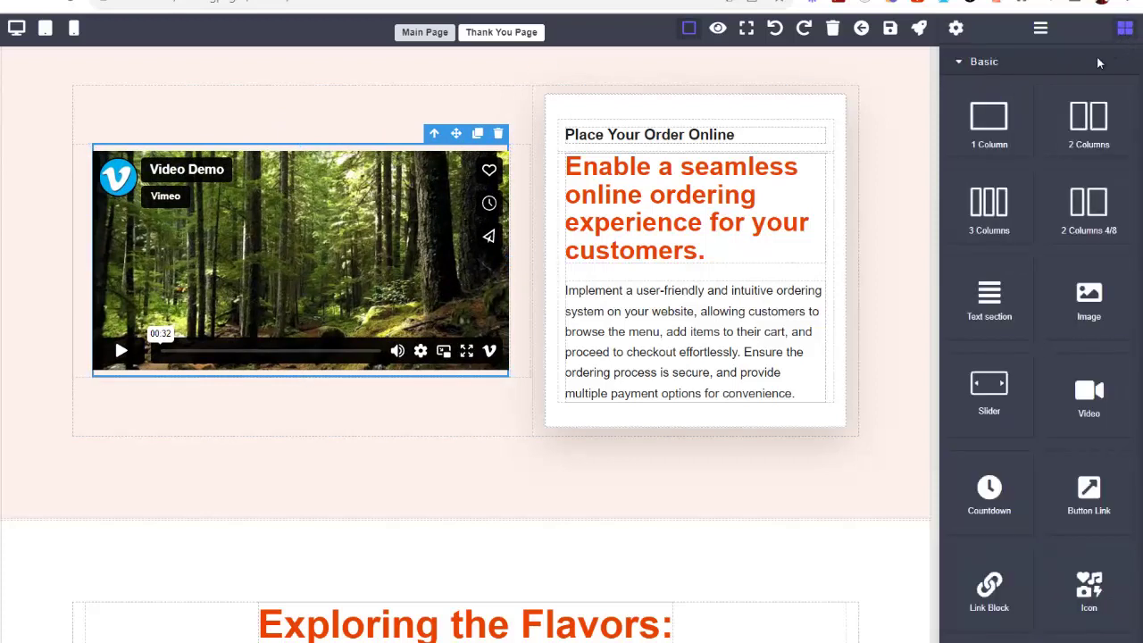
pyautogui.scroll(-4, 1002, 164)
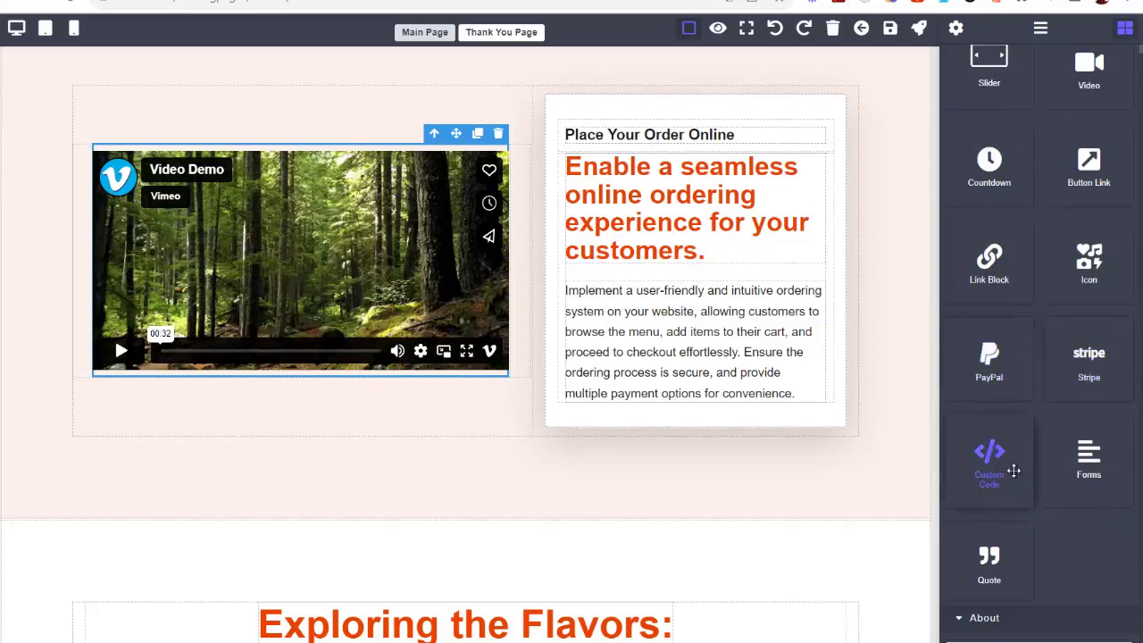
pyautogui.scroll(4, 1019, 452)
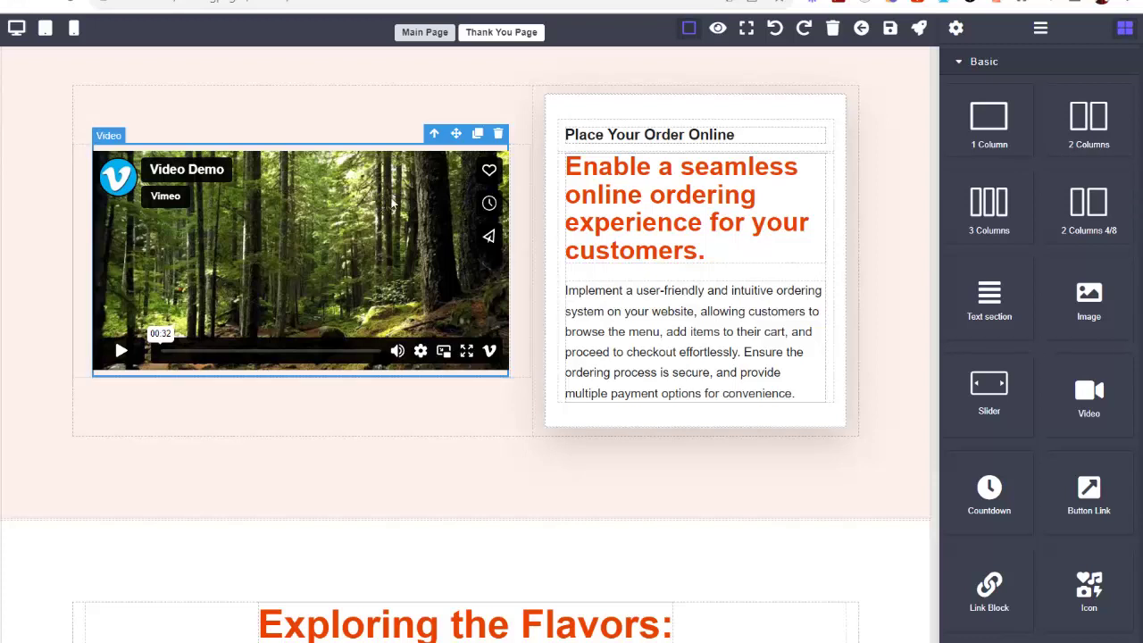
# Step: Set the provider of the video beside the "Place Your Order Online" card to Youtube
pyautogui.click(419, 204)
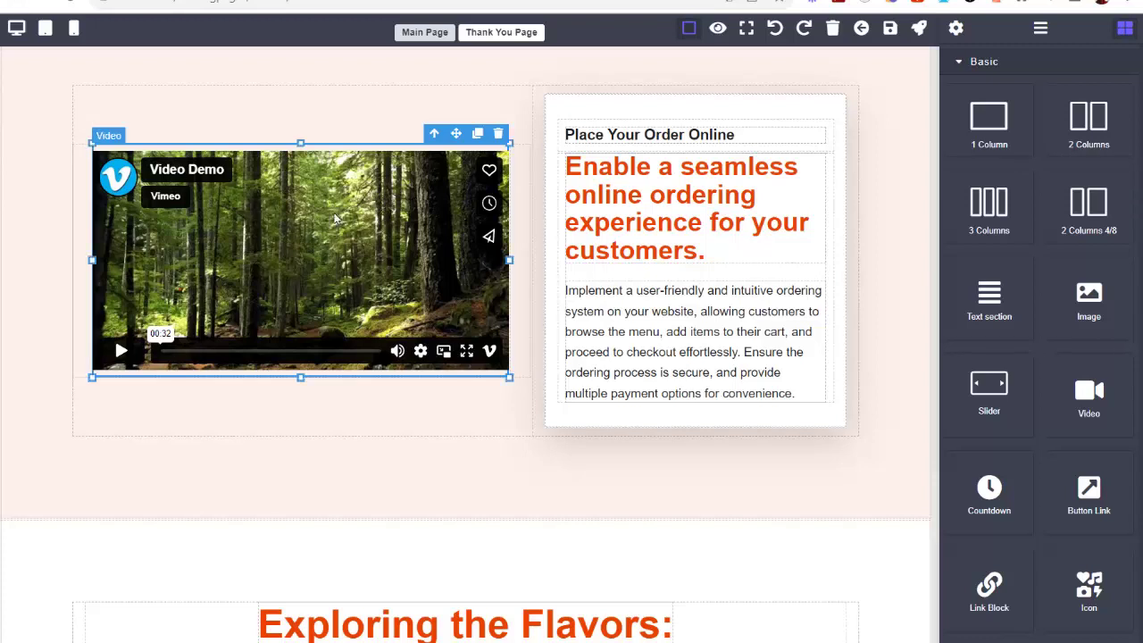
pyautogui.click(964, 65)
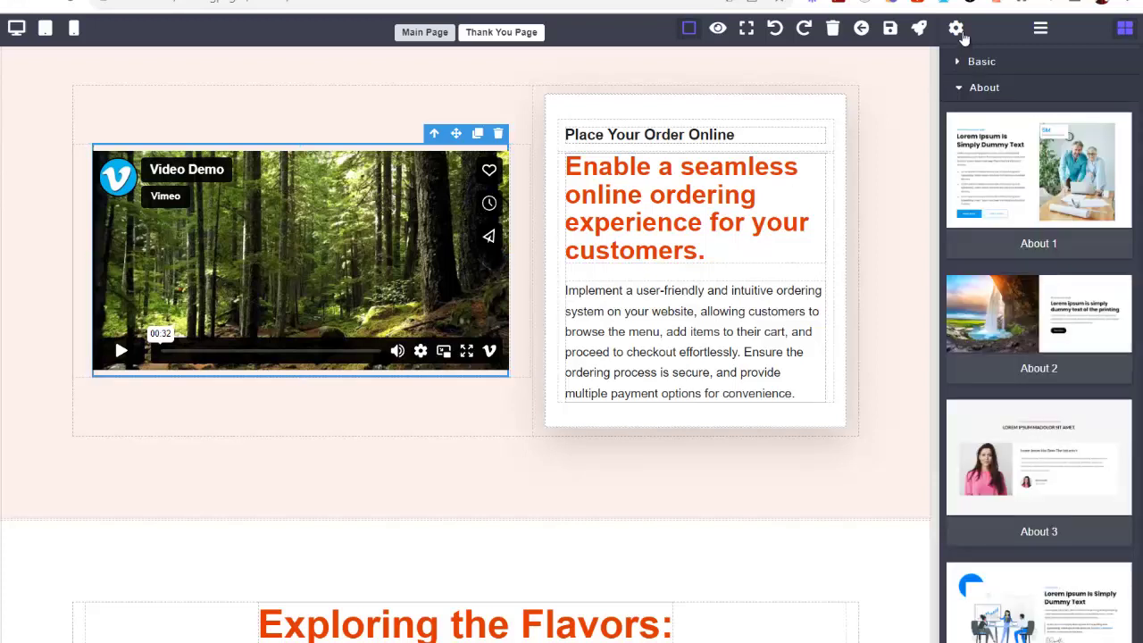
pyautogui.click(961, 34)
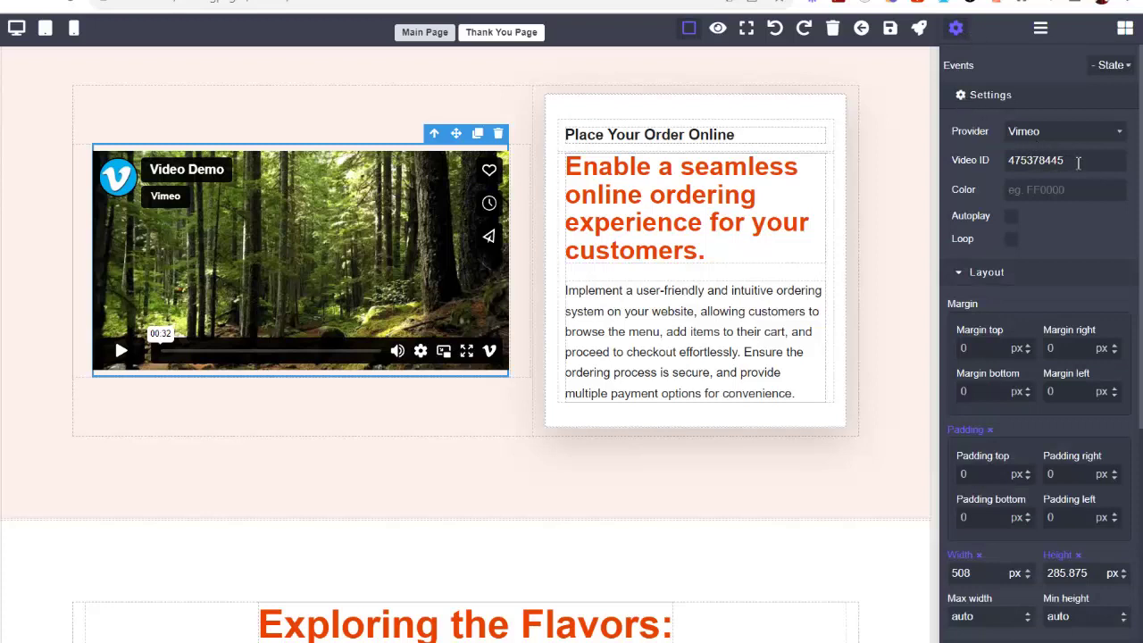
pyautogui.click(1067, 139)
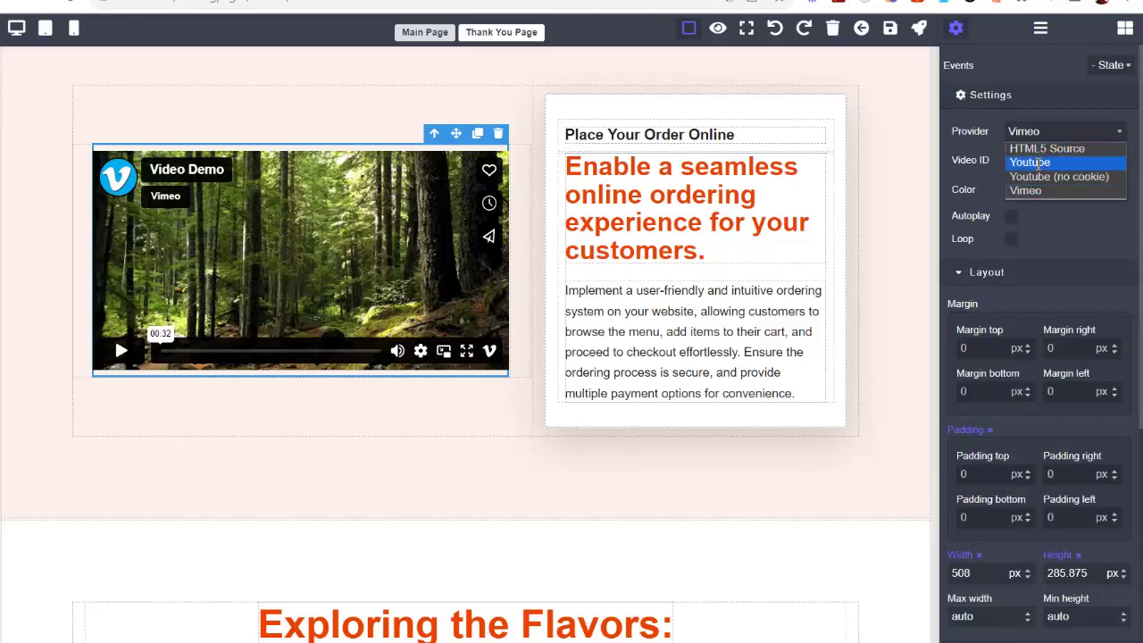
pyautogui.click(1026, 159)
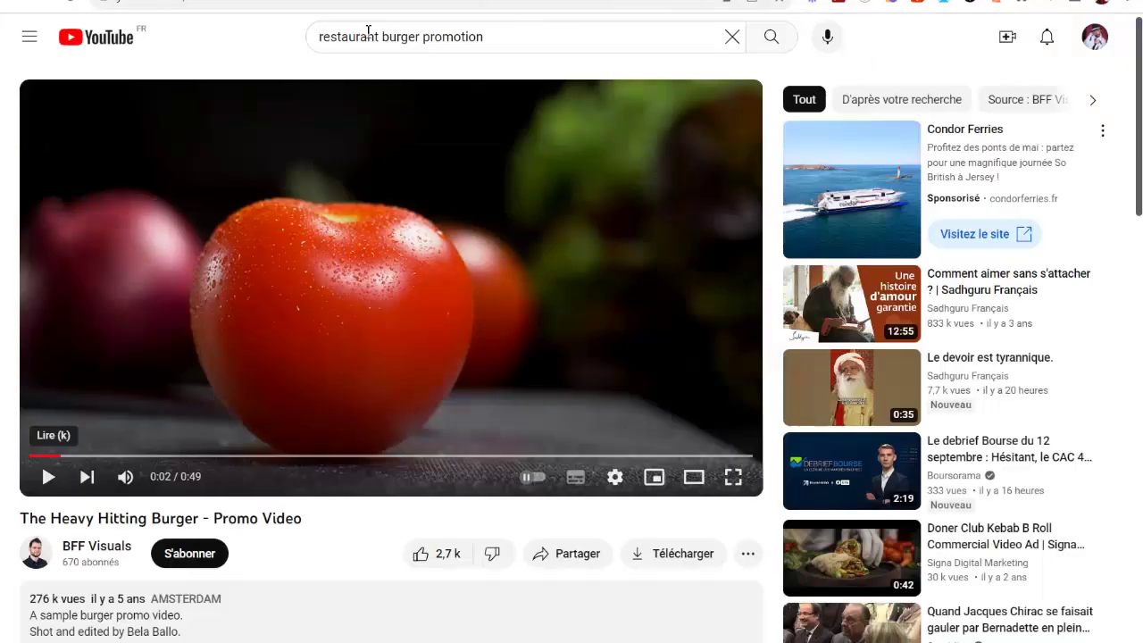
# Step: Copy the ID of the YouTube video "The Heavy Hitting Burger - Promo Video" and set it as the Video ID, V5w1OGknhlc
pyautogui.moveTo(310, 2); pyautogui.dragTo(371, 2)
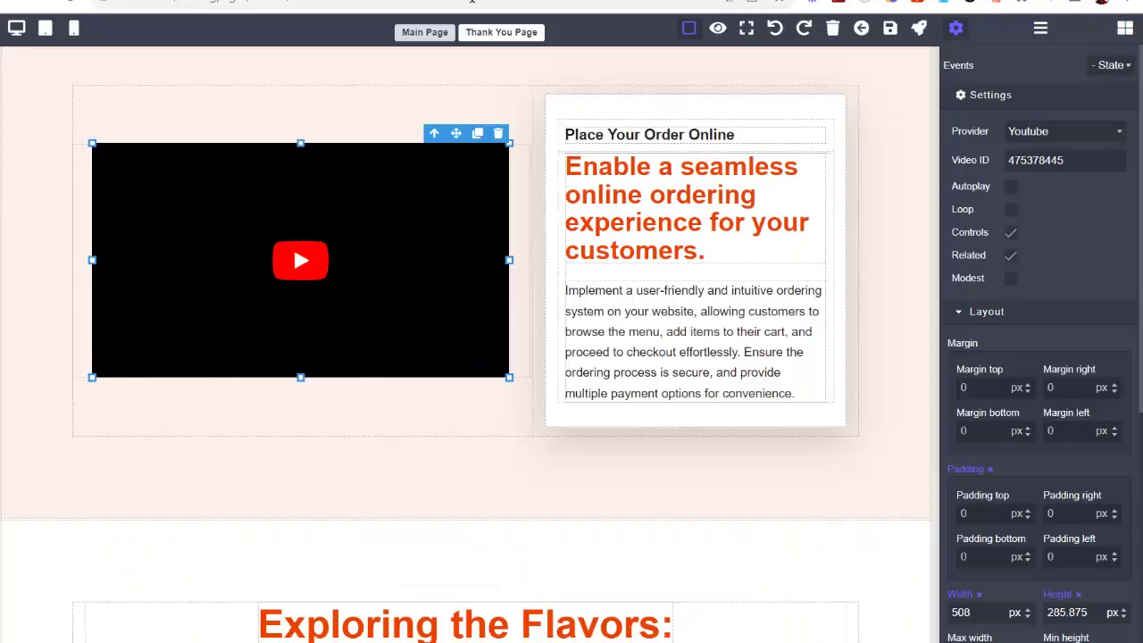
pyautogui.click(1036, 160)
pyautogui.hotkey('ctrl', 'a')
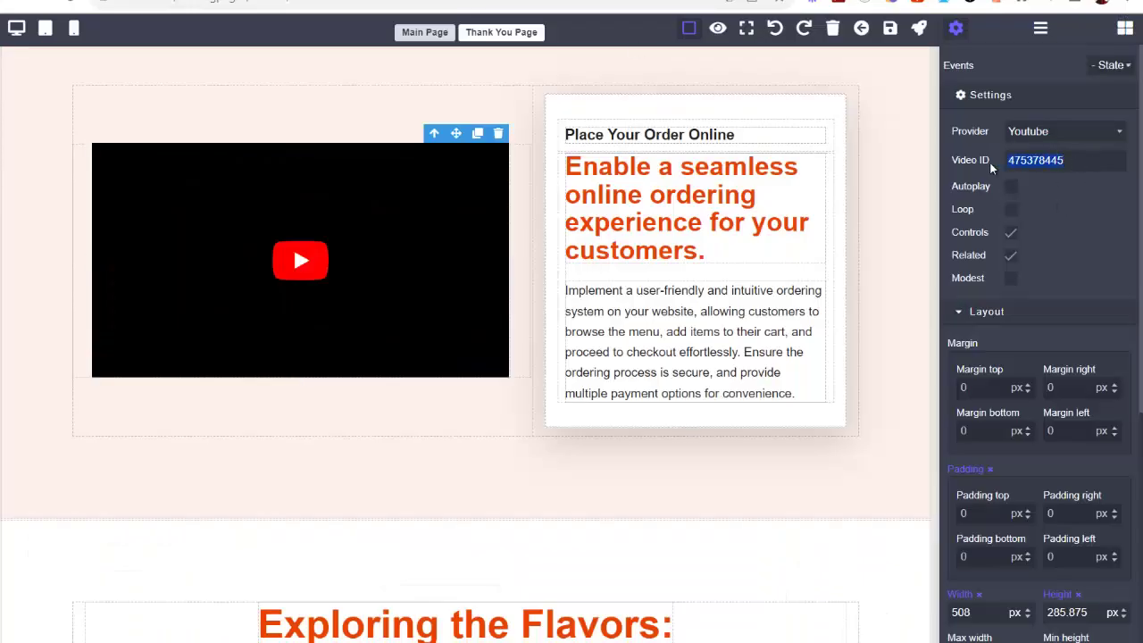
pyautogui.write('V5w1OGknhlc')
pyautogui.click(975, 295)
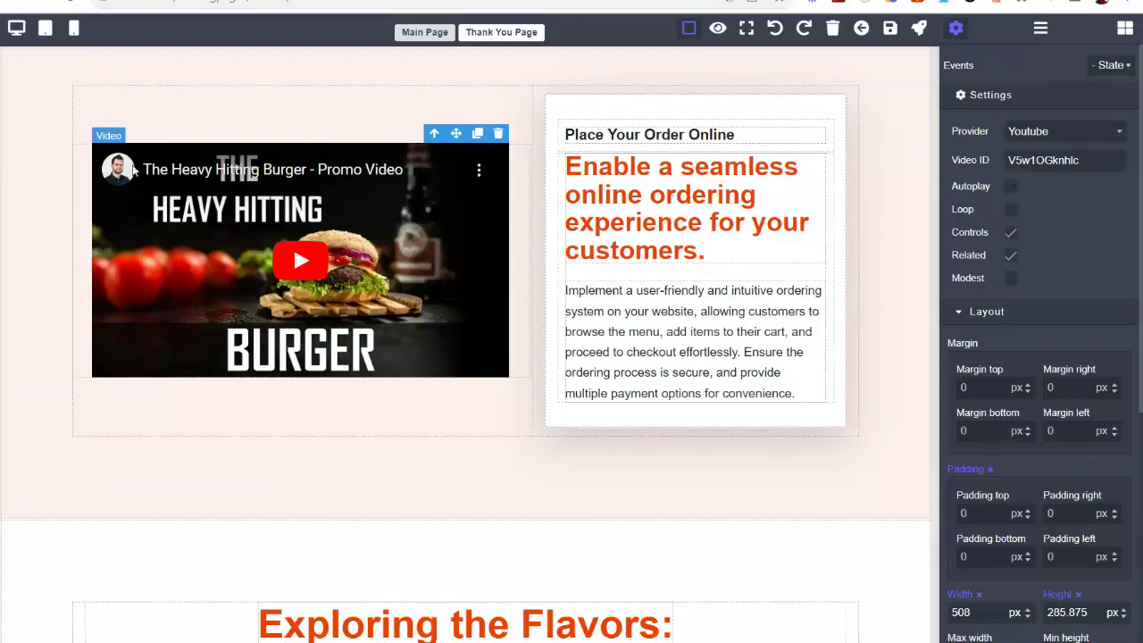
# Step: Switch the page to the mobile layout and return to its hero section
pyautogui.scroll(-2, 705, 275)
pyautogui.scroll(17, 750, 312)
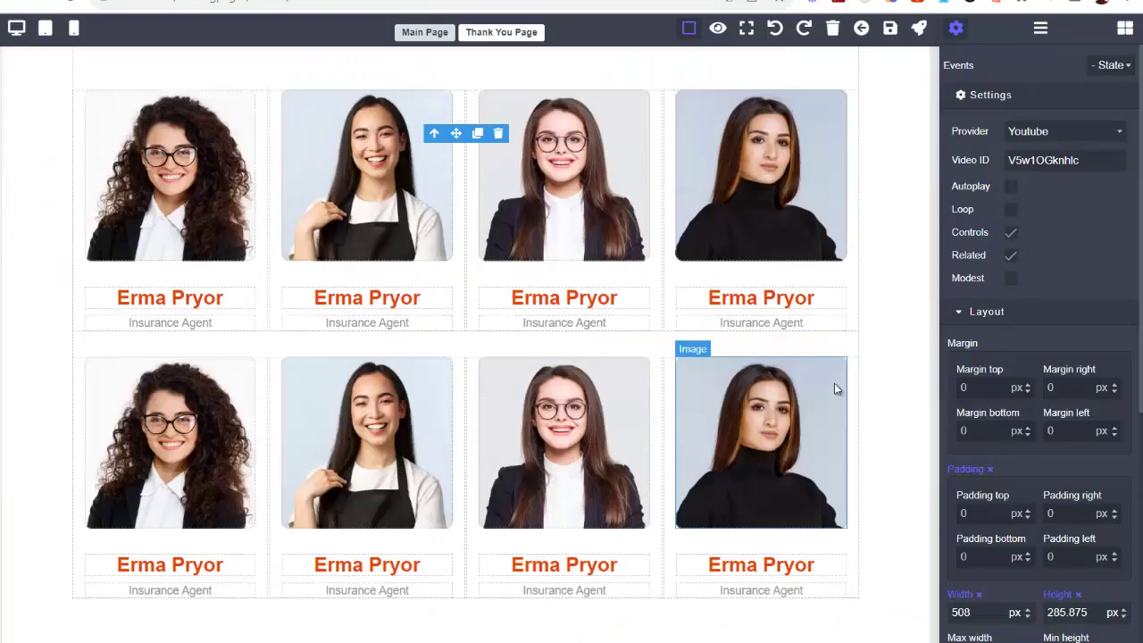
pyautogui.scroll(5, 276, 178)
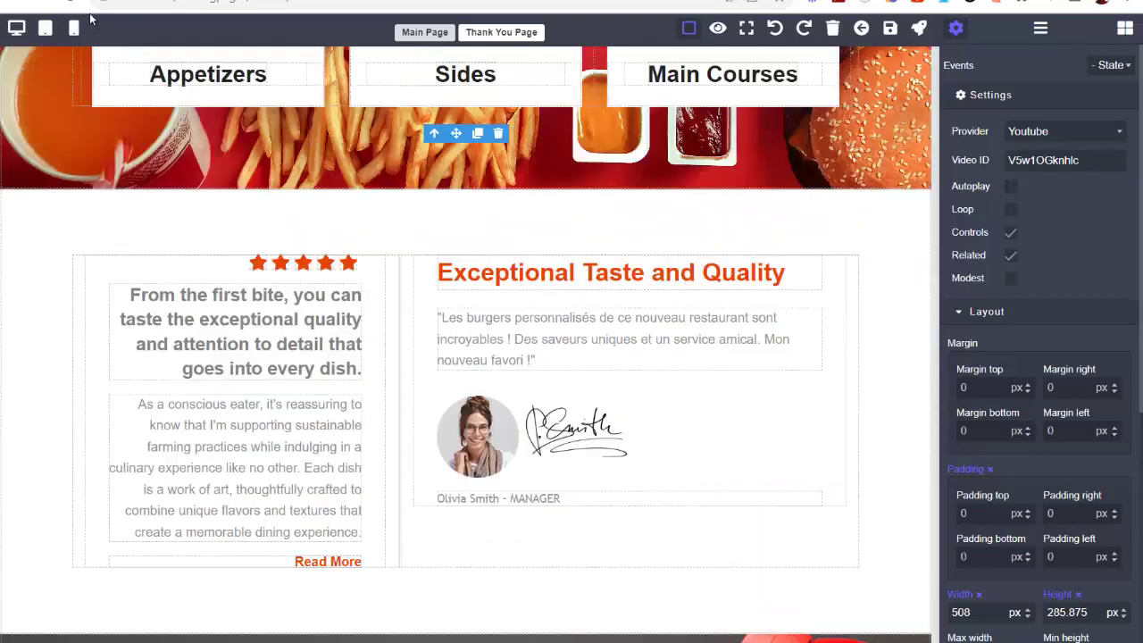
pyautogui.click(74, 31)
pyautogui.scroll(10, 467, 189)
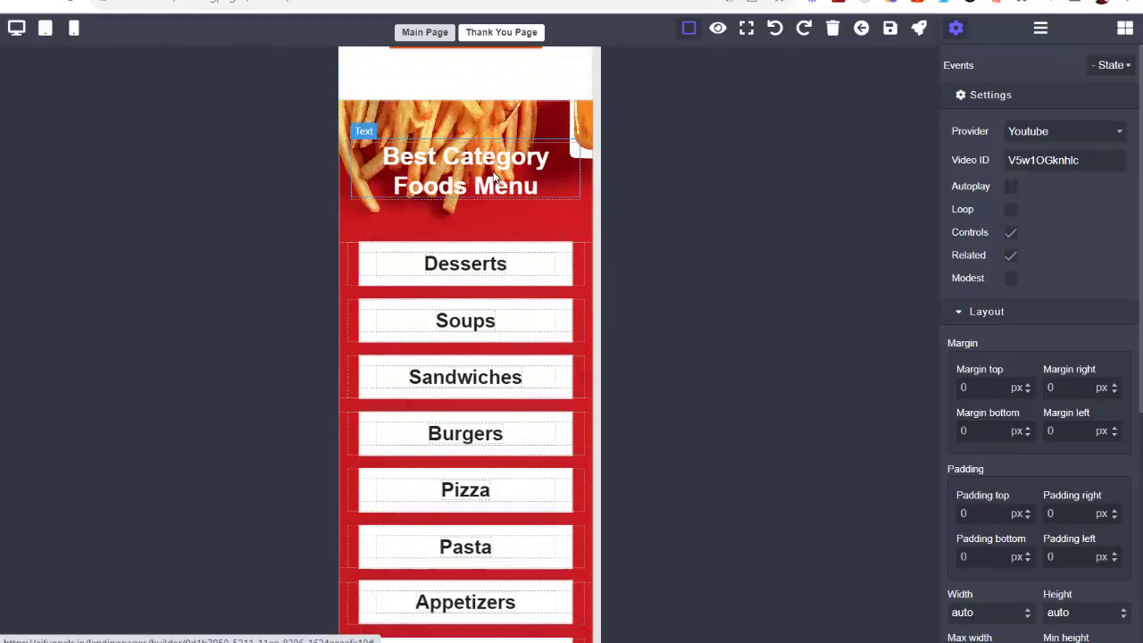
pyautogui.scroll(10, 528, 195)
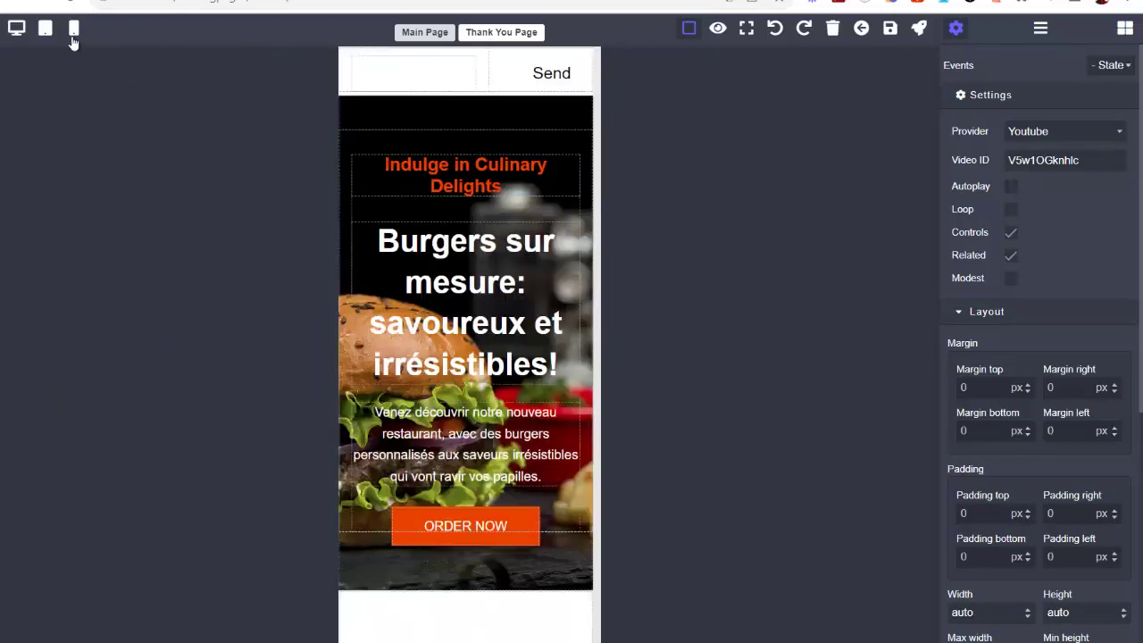
# Step: Set the background color of the hero's ORDER NOW button to green #60c802 in the mobile layout
pyautogui.click(482, 328)
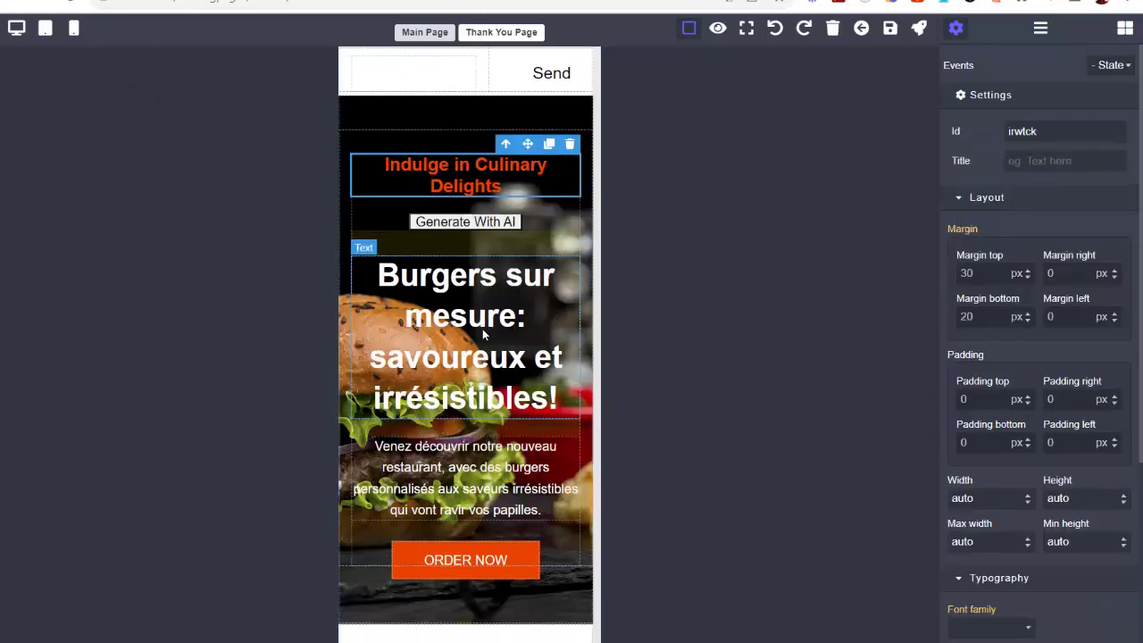
pyautogui.scroll(-3, 540, 380)
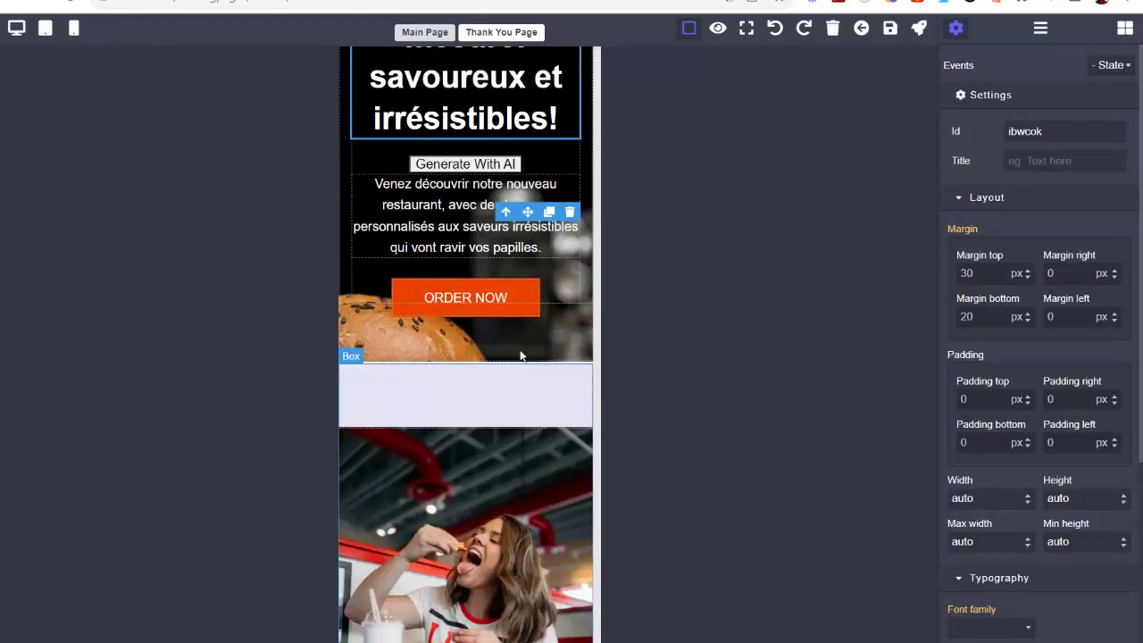
pyautogui.click(525, 312)
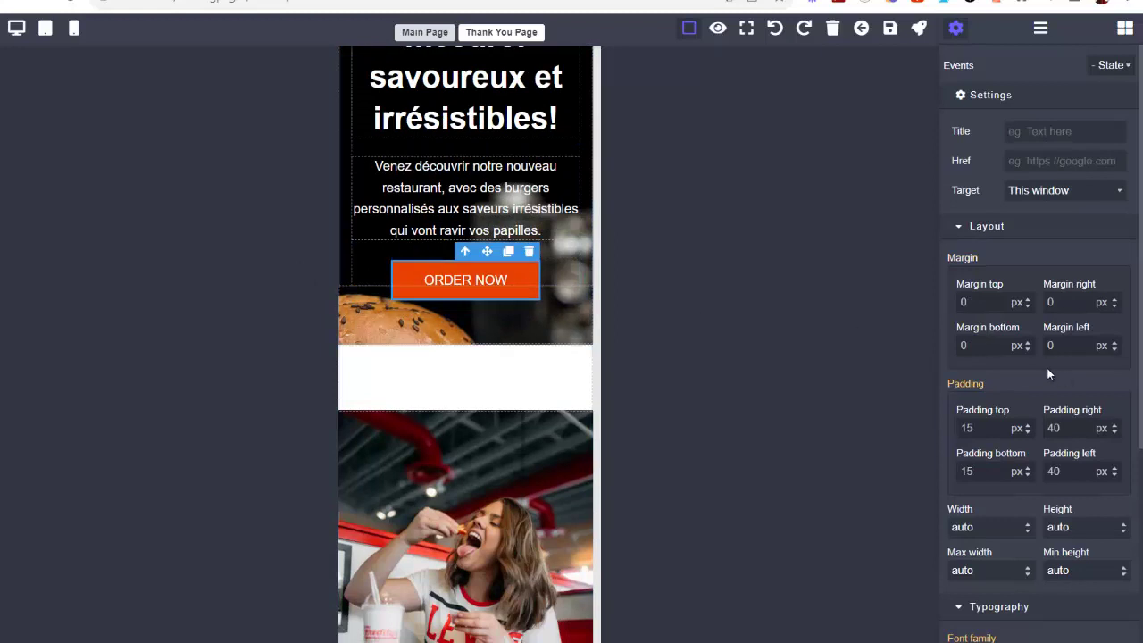
pyautogui.click(960, 228)
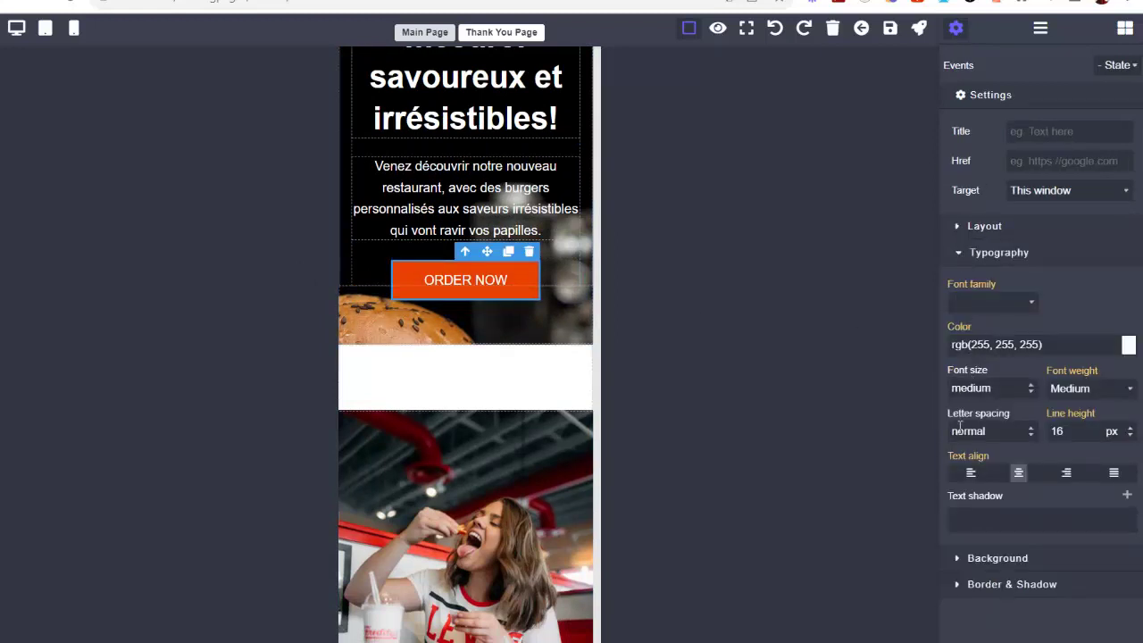
pyautogui.click(958, 253)
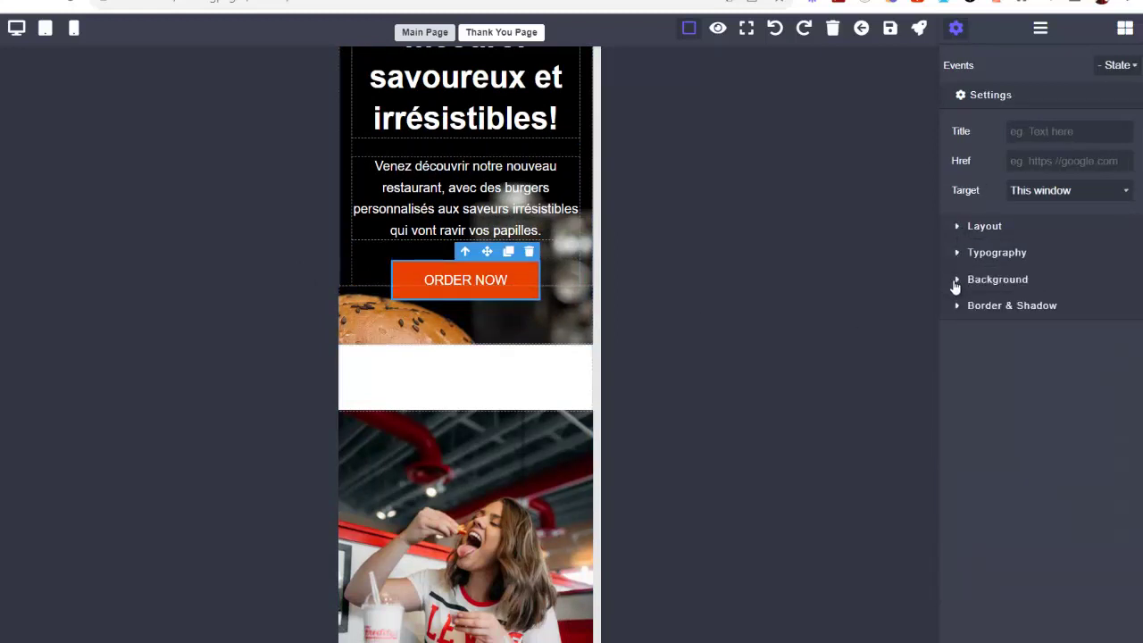
pyautogui.click(956, 282)
pyautogui.click(1129, 330)
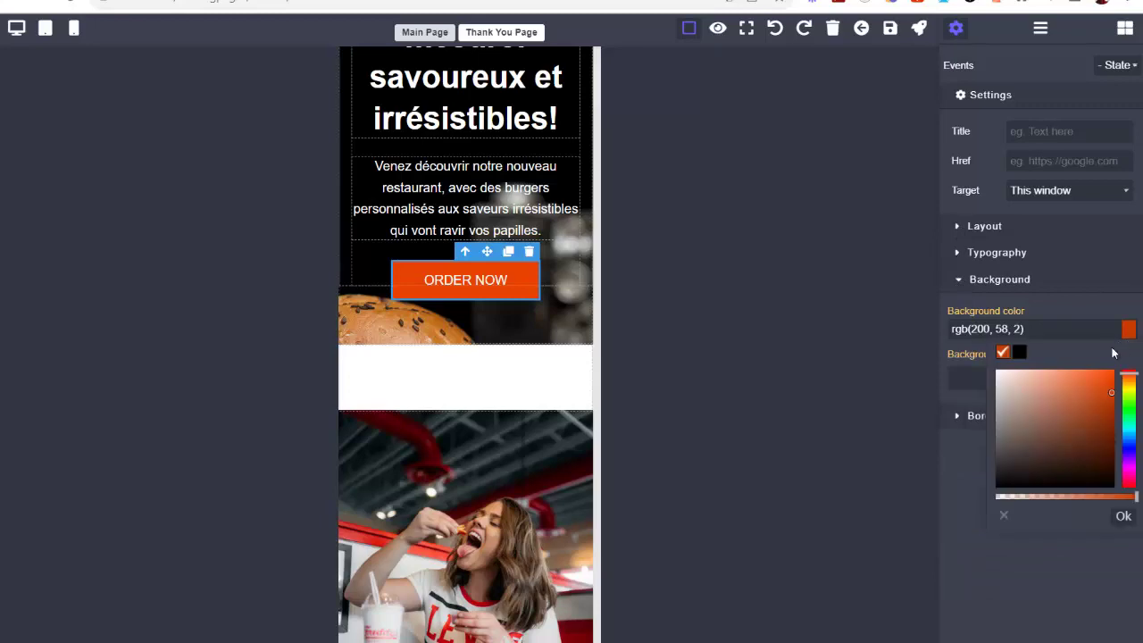
pyautogui.click(1123, 402)
pyautogui.click(774, 303)
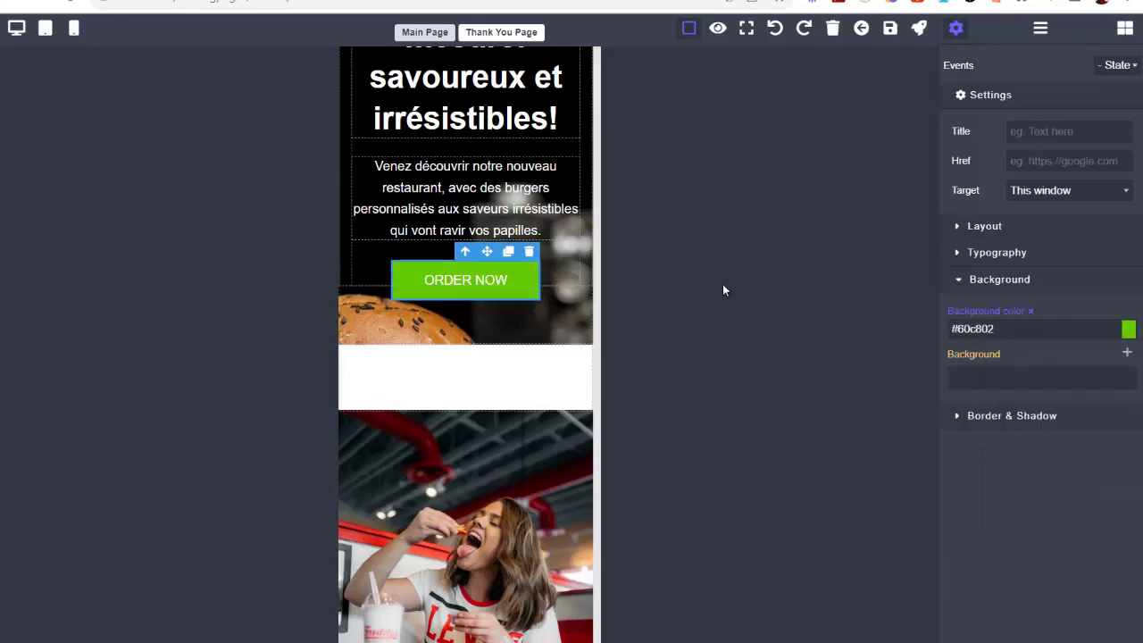
# Step: Compare the hero section and its ORDER NOW button between the mobile and desktop layouts
pyautogui.scroll(5, 345, 191)
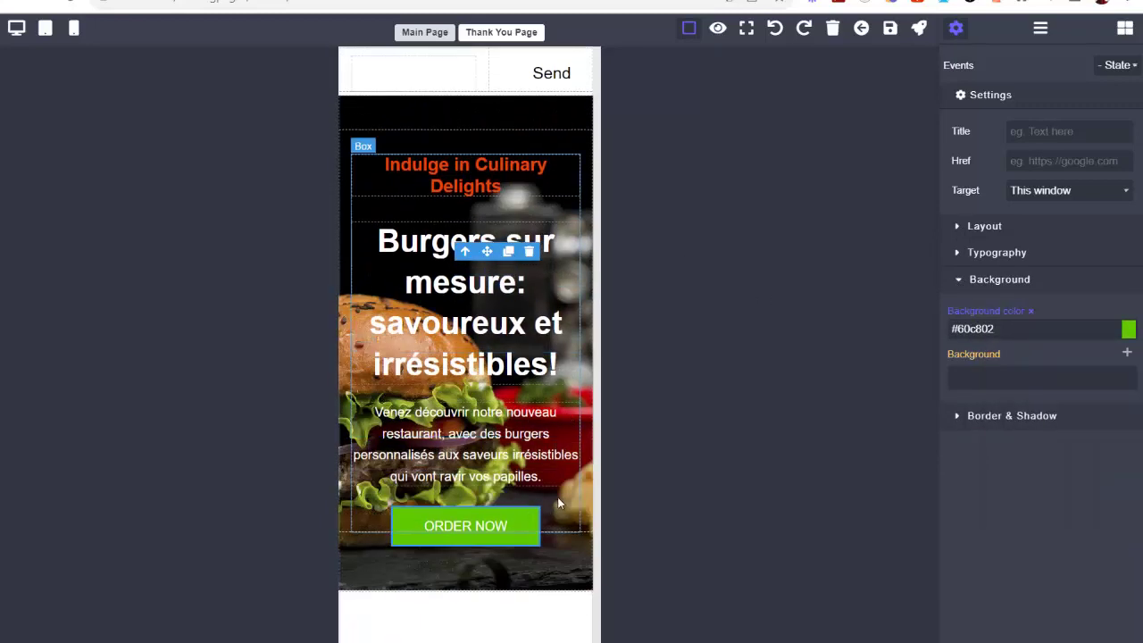
pyautogui.scroll(-2, 559, 504)
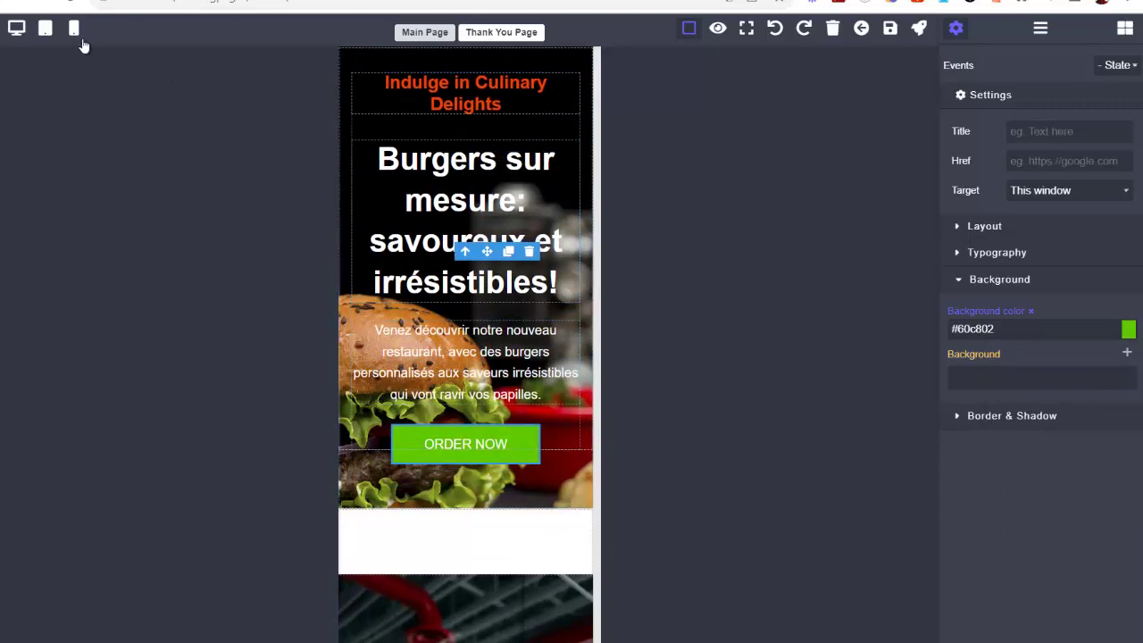
pyautogui.scroll(2, 32, 62)
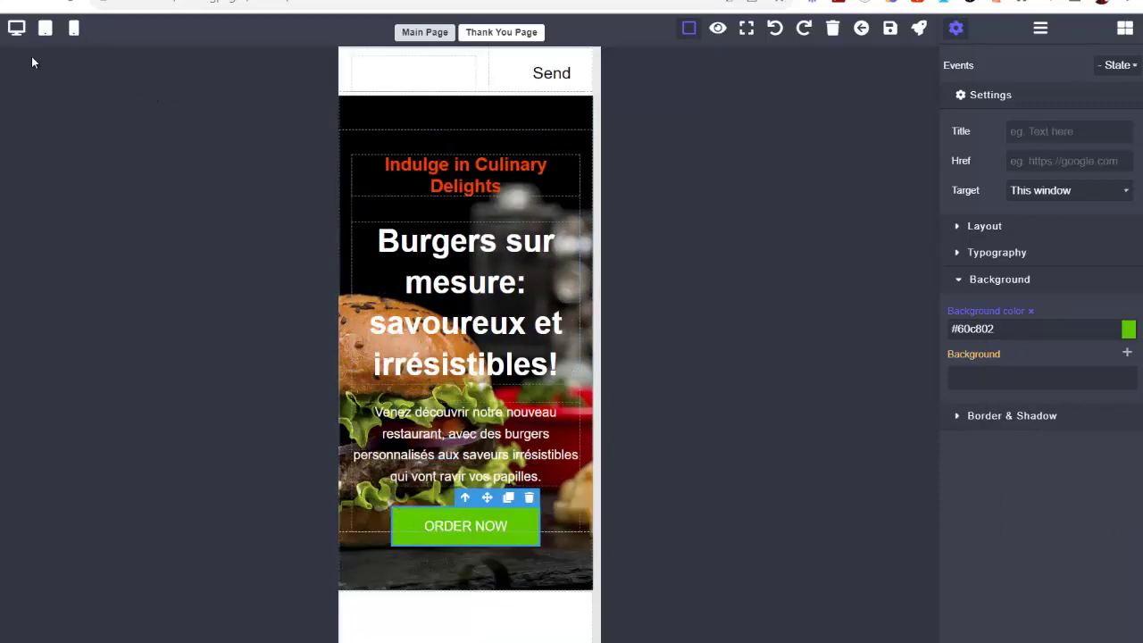
pyautogui.click(16, 28)
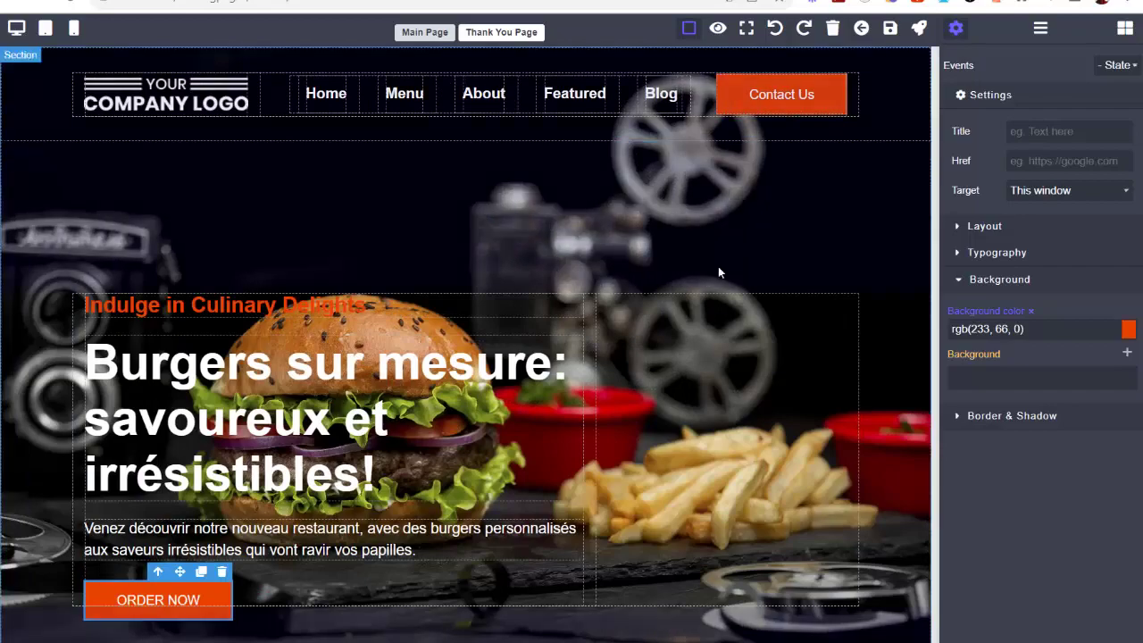
pyautogui.scroll(-5, 141, 389)
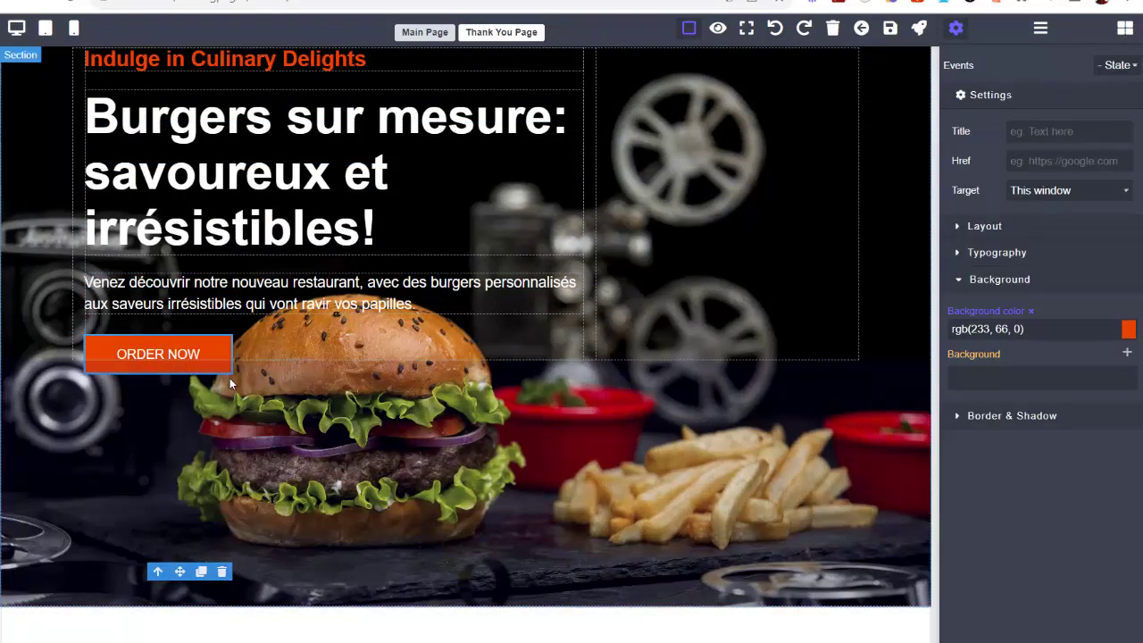
pyautogui.scroll(5, 230, 377)
pyautogui.click(74, 28)
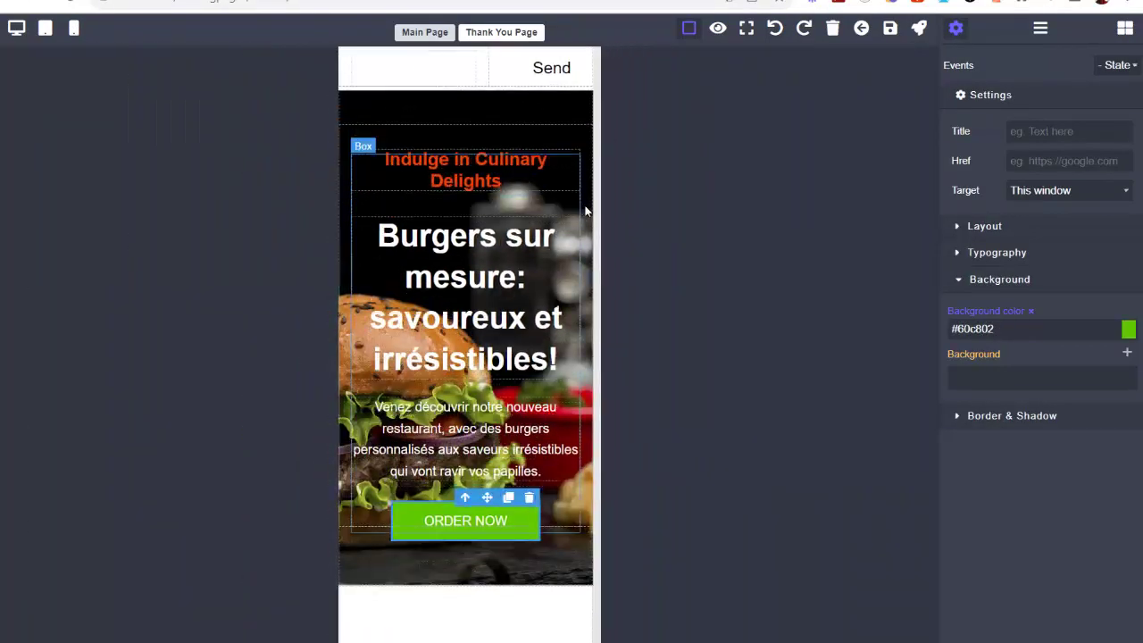
pyautogui.scroll(-5, 598, 301)
pyautogui.scroll(-12, 597, 301)
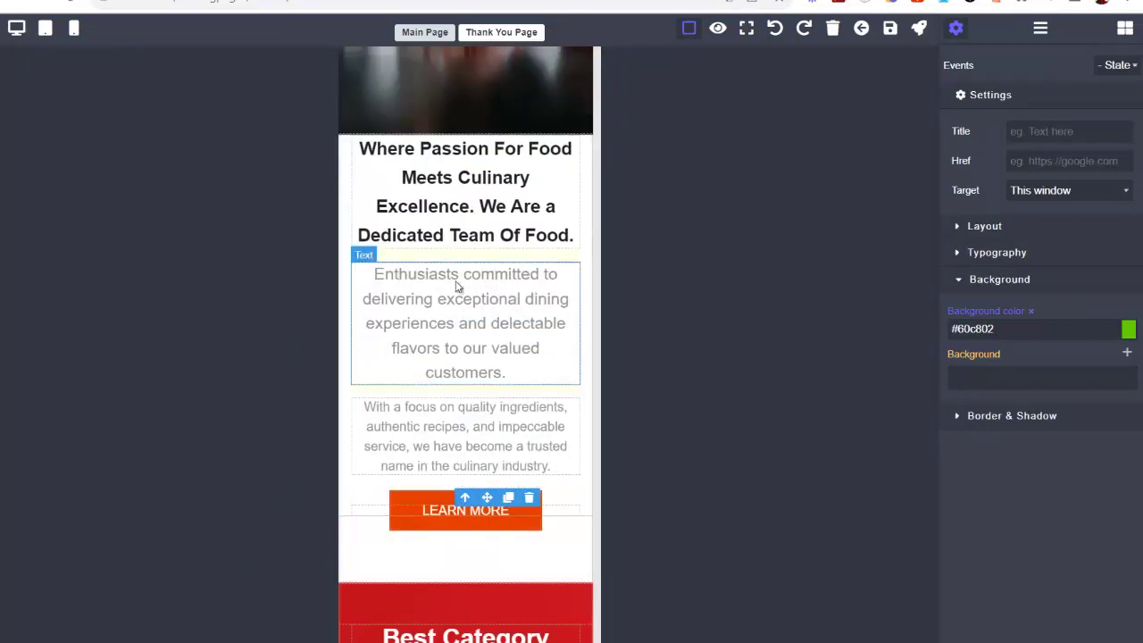
pyautogui.scroll(15, 451, 385)
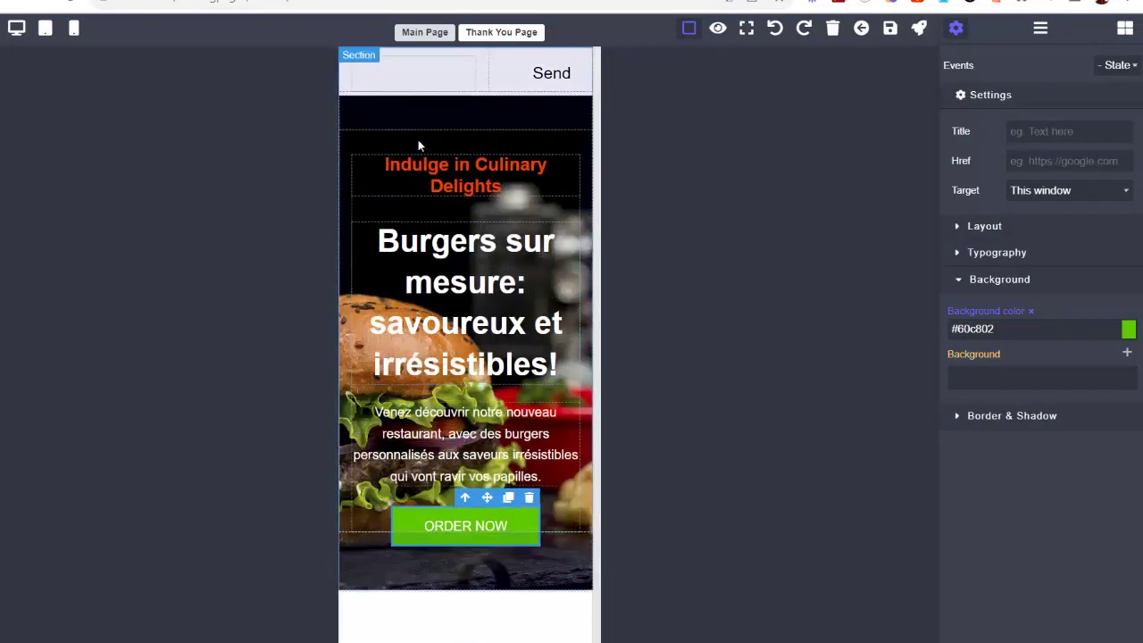
pyautogui.click(16, 27)
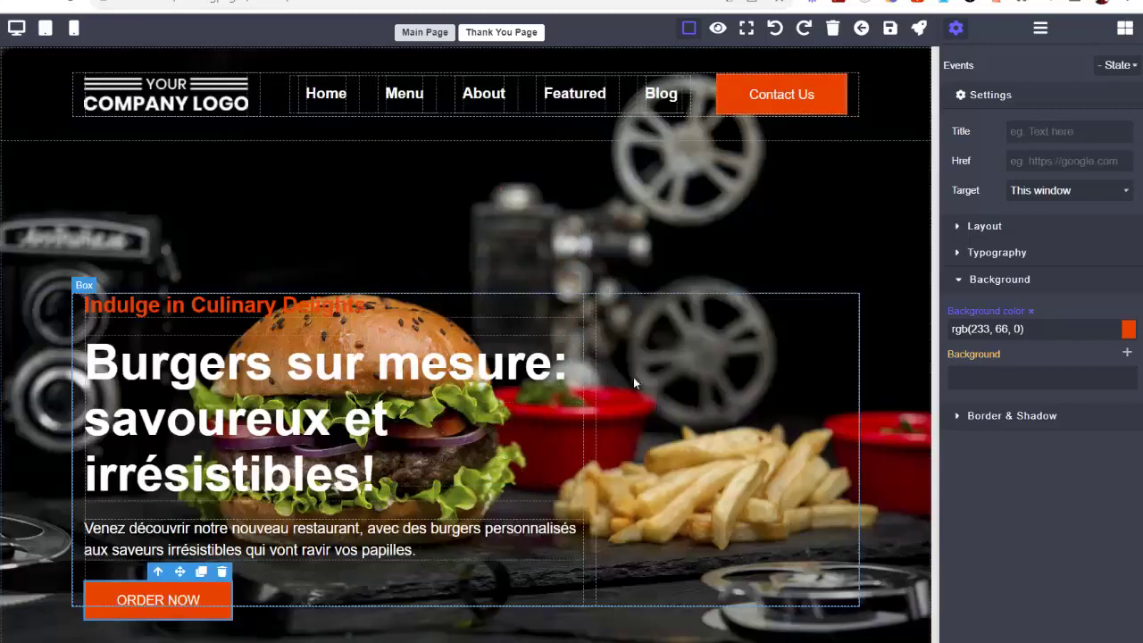
# Step: Save the landing page, open its publishing settings and save the general settings with Publish enabled
pyautogui.click(890, 29)
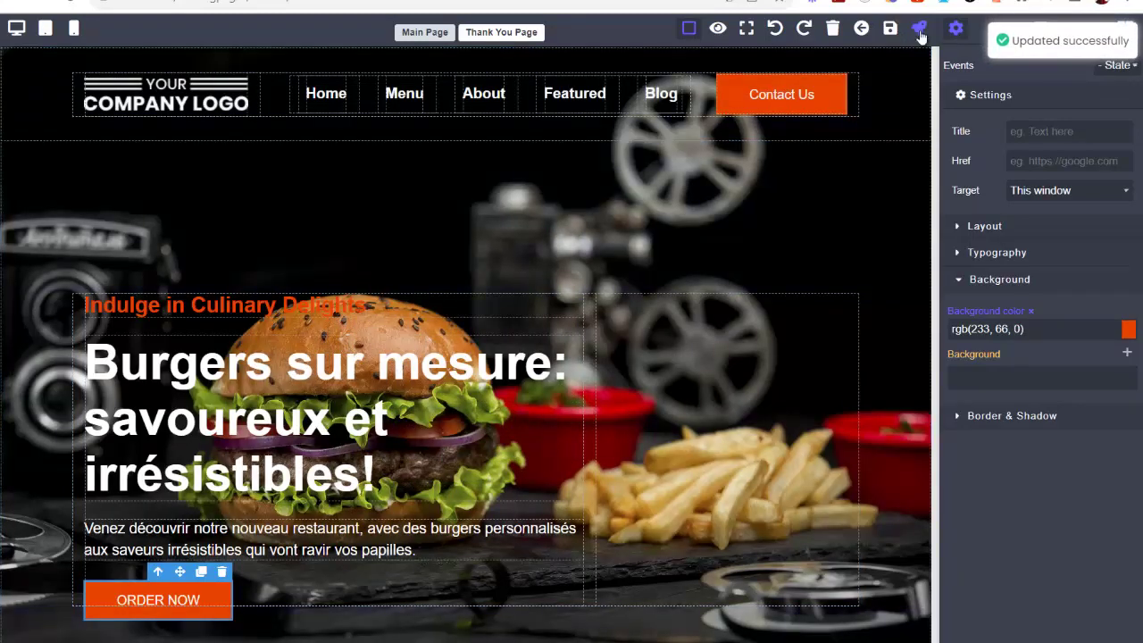
pyautogui.click(921, 31)
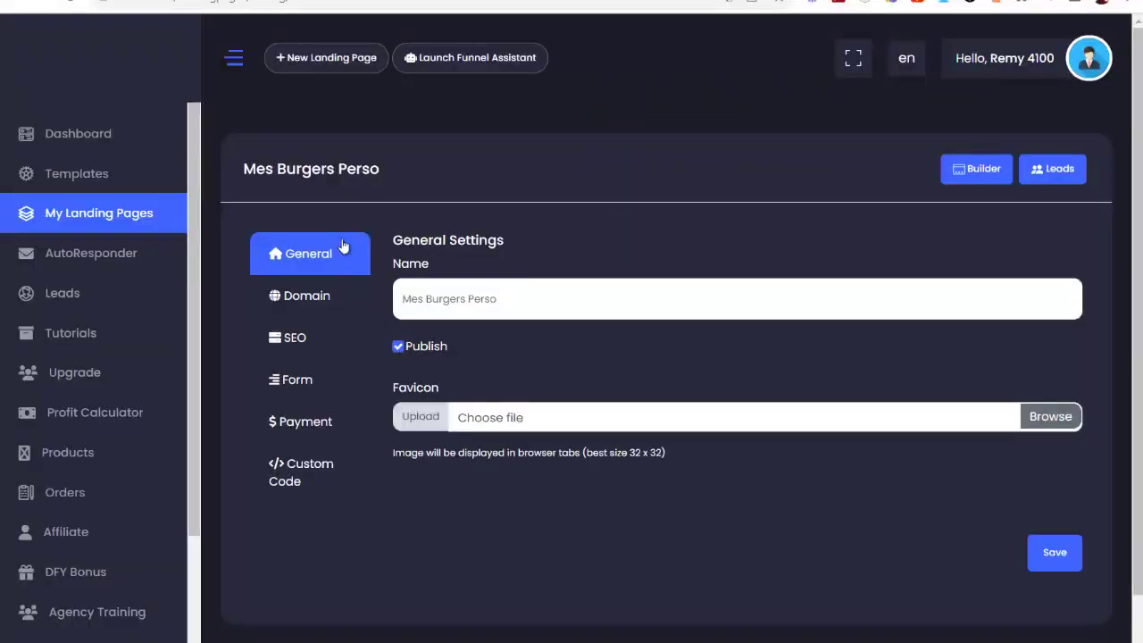
pyautogui.click(1061, 554)
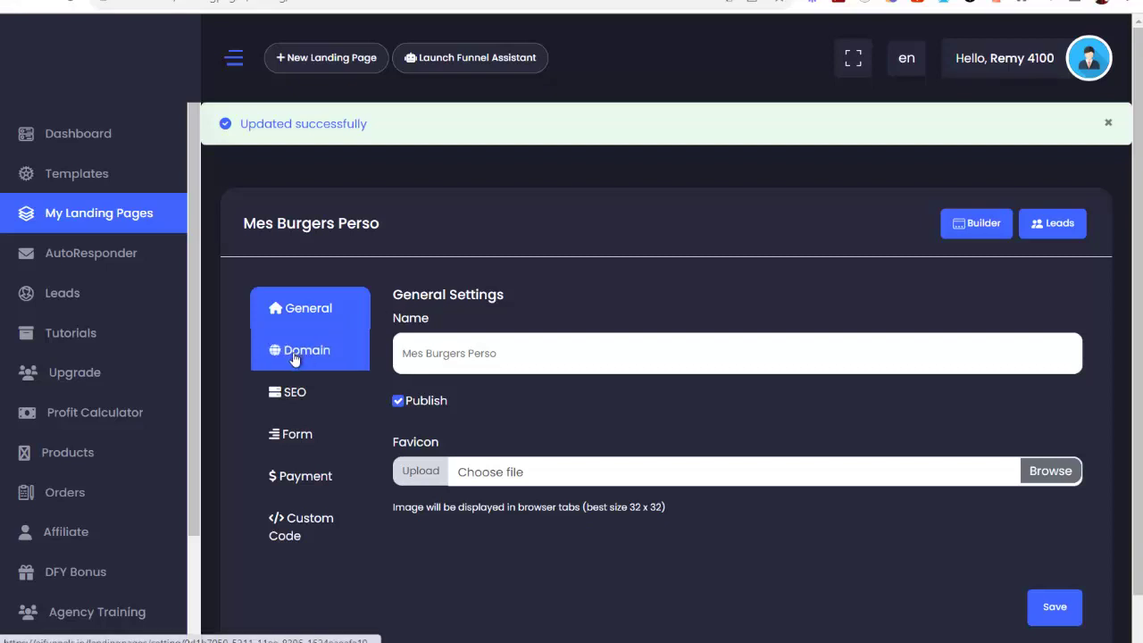
# Step: Open the landing page's domain settings and replace the sub domain with mesburgerspersos.myfunnels.in
pyautogui.click(294, 358)
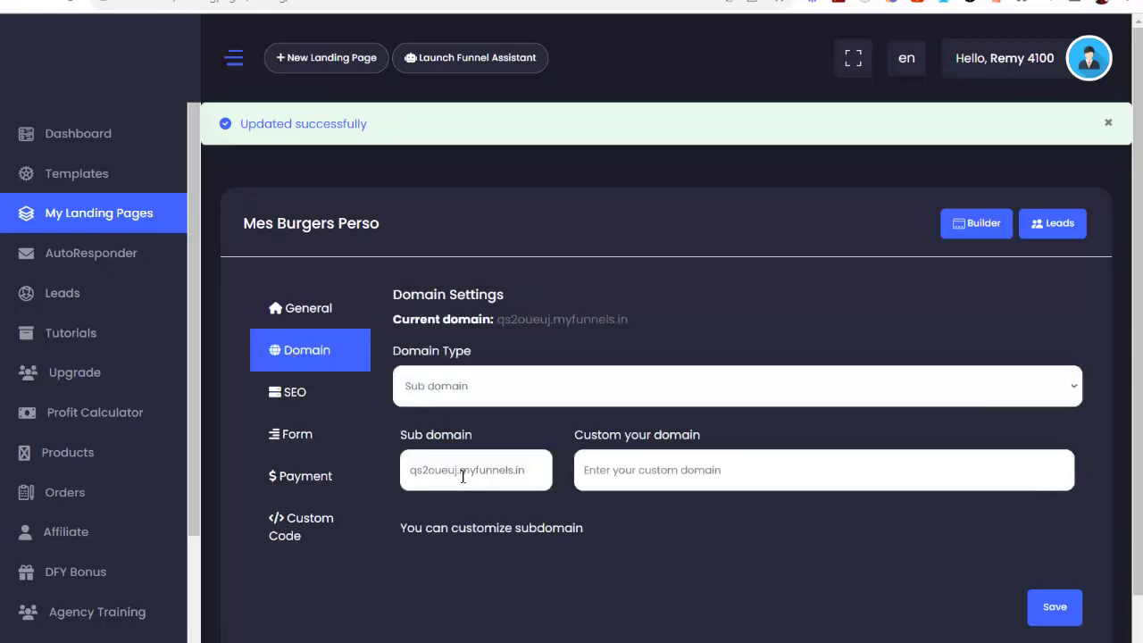
pyautogui.moveTo(459, 474); pyautogui.dragTo(303, 476)
pyautogui.write('mesburgerspersos.myfun')
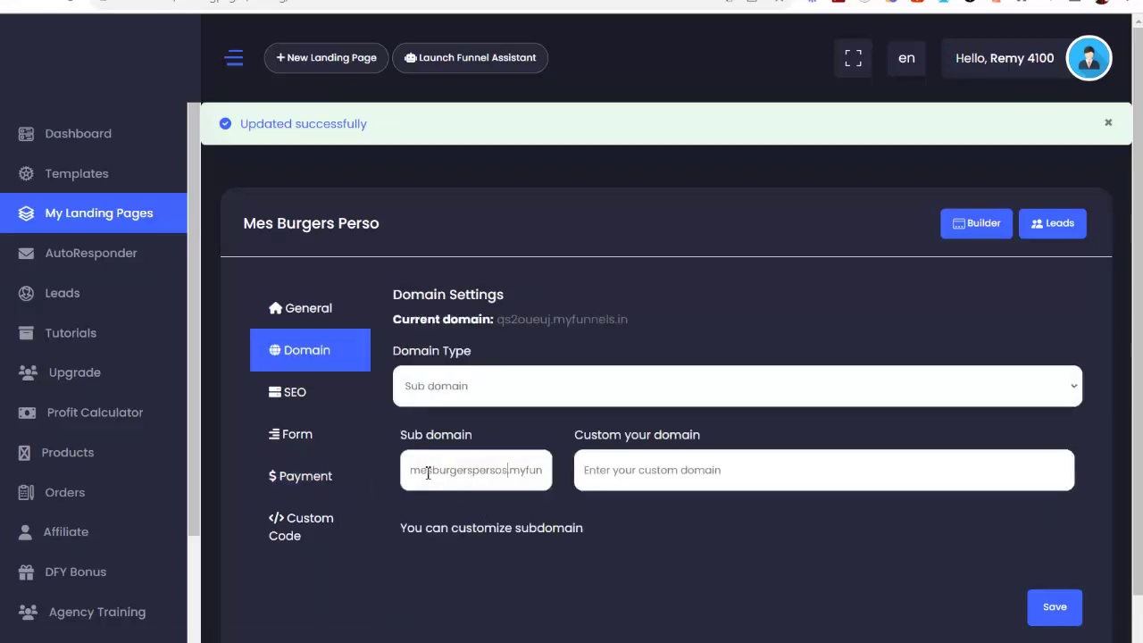
pyautogui.moveTo(482, 473); pyautogui.dragTo(585, 480)
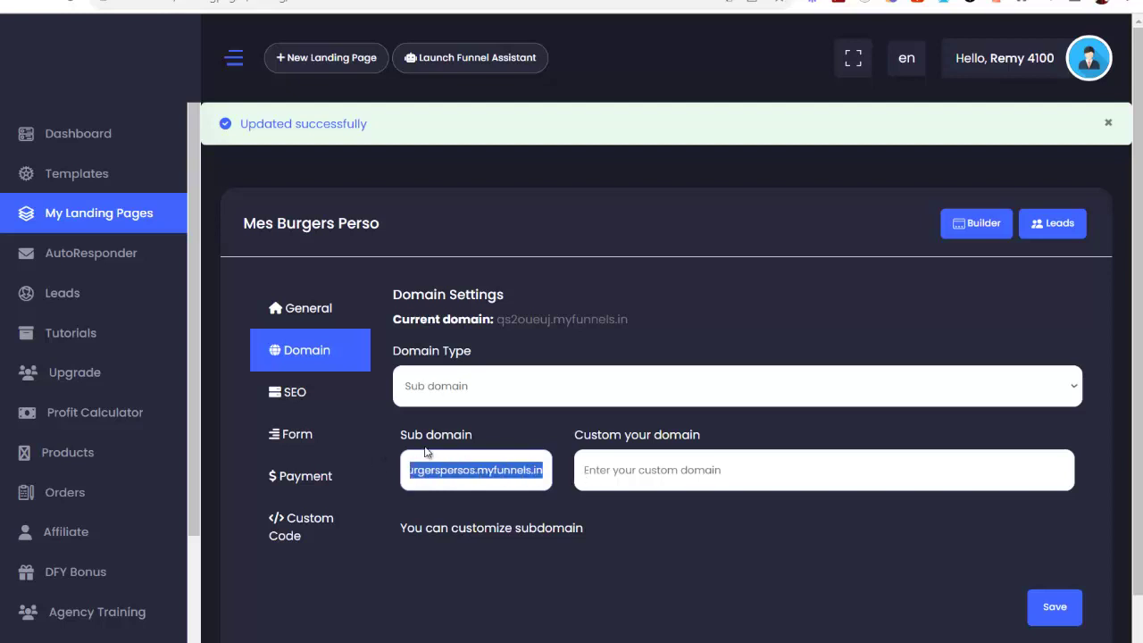
pyautogui.click(459, 476)
pyautogui.hotkey('shift', 'Home')
pyautogui.click(468, 475)
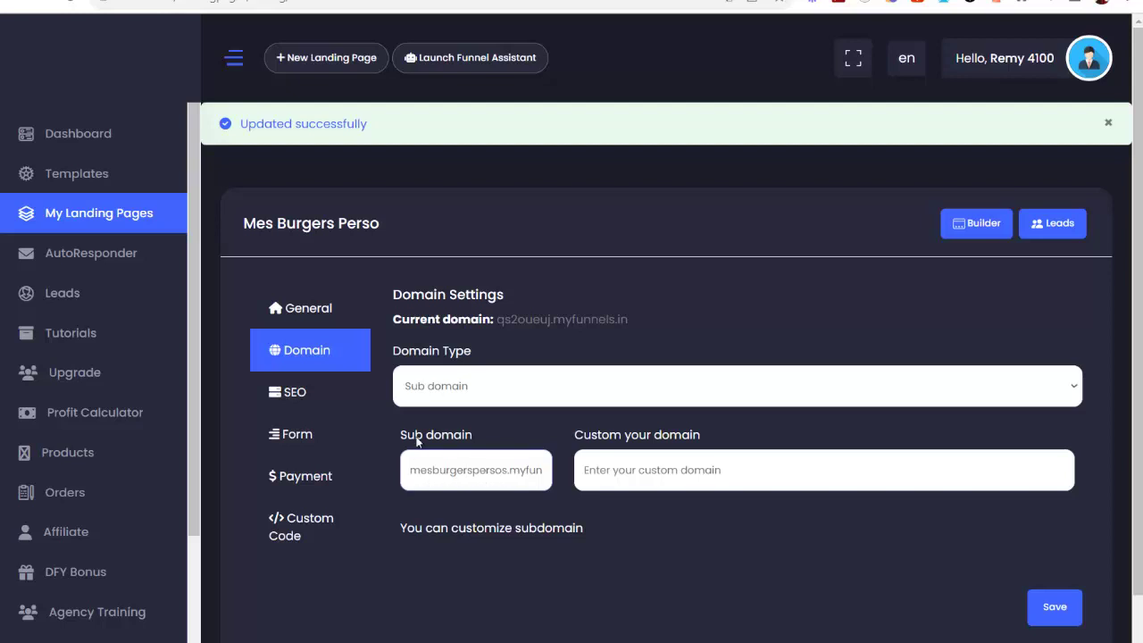
# Step: Check the DNS record requirements of the custom domain type and return the domain type to Sub domain
pyautogui.click(446, 399)
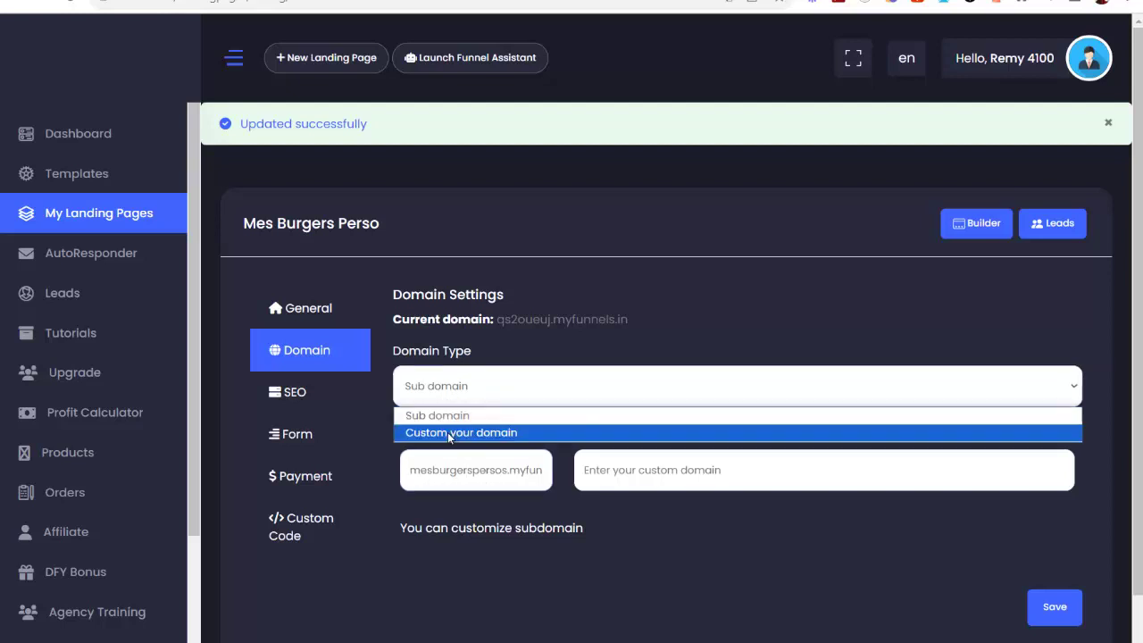
pyautogui.click(450, 434)
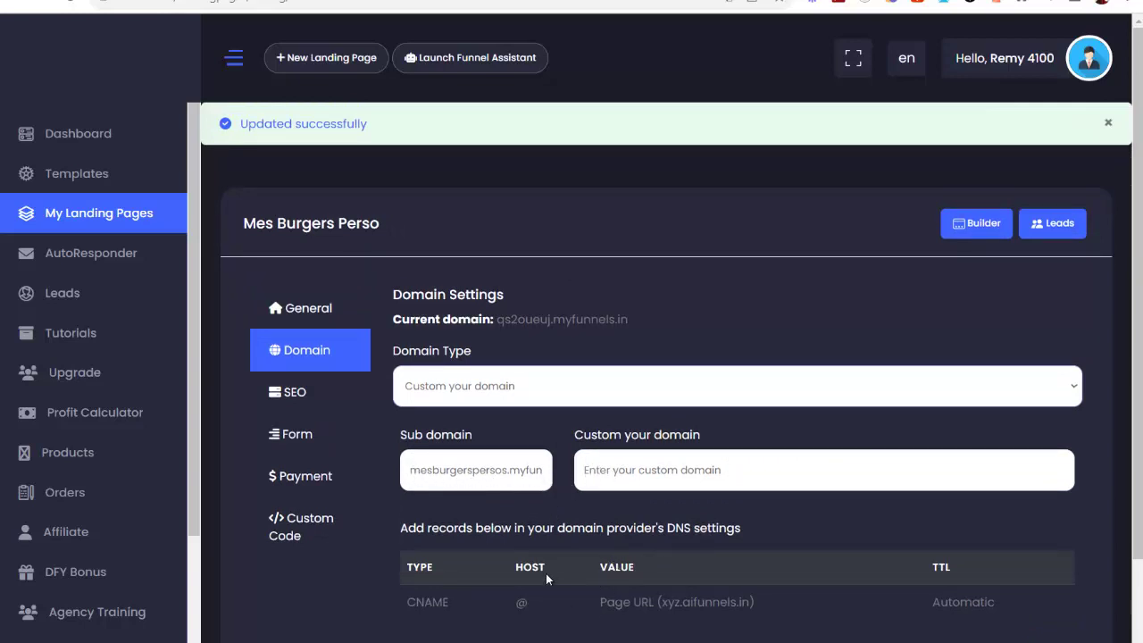
pyautogui.click(506, 390)
pyautogui.click(449, 410)
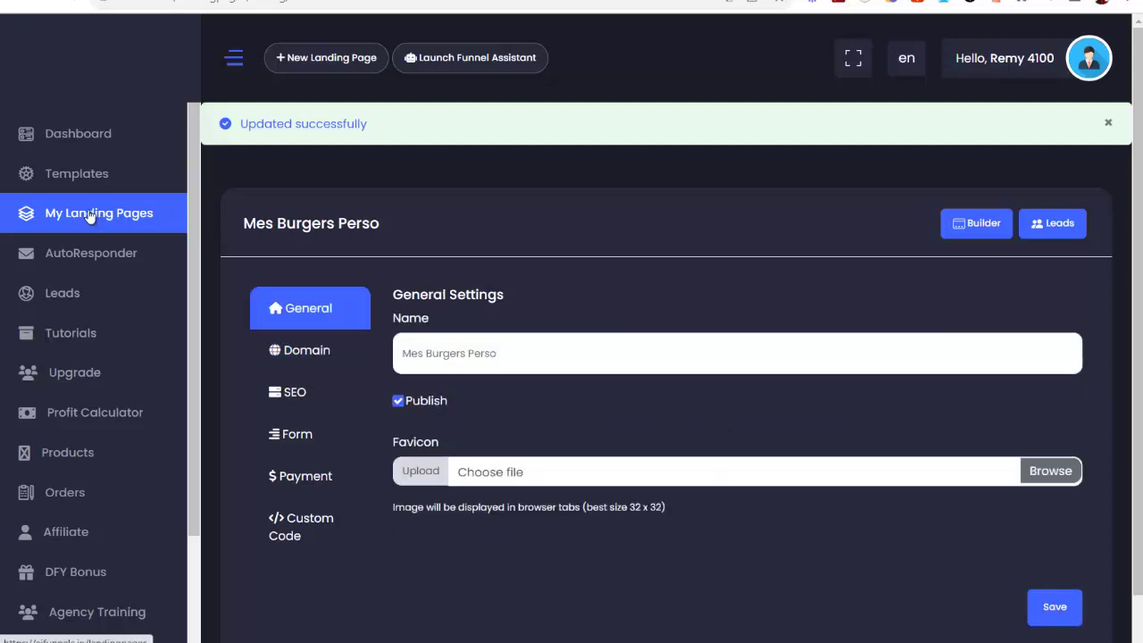
# Step: Go to the list of landing pages and open the published Mes Burgers Perso page at its mesburgerspersos.myfunnels.in address
pyautogui.click(90, 216)
pyautogui.scroll(-2, 535, 143)
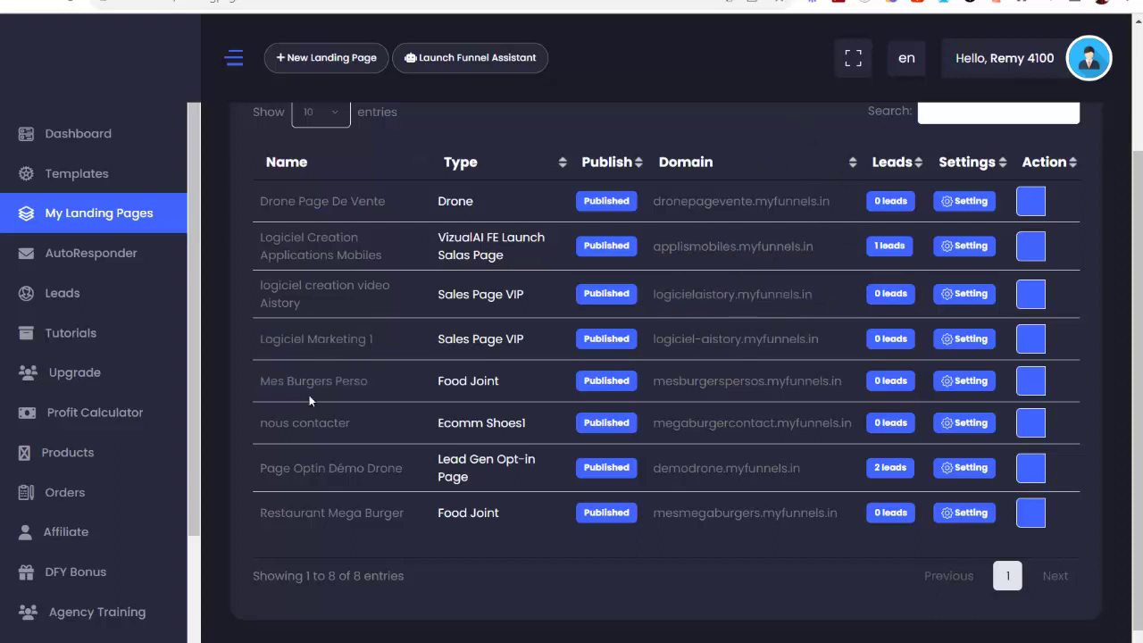
pyautogui.click(731, 382)
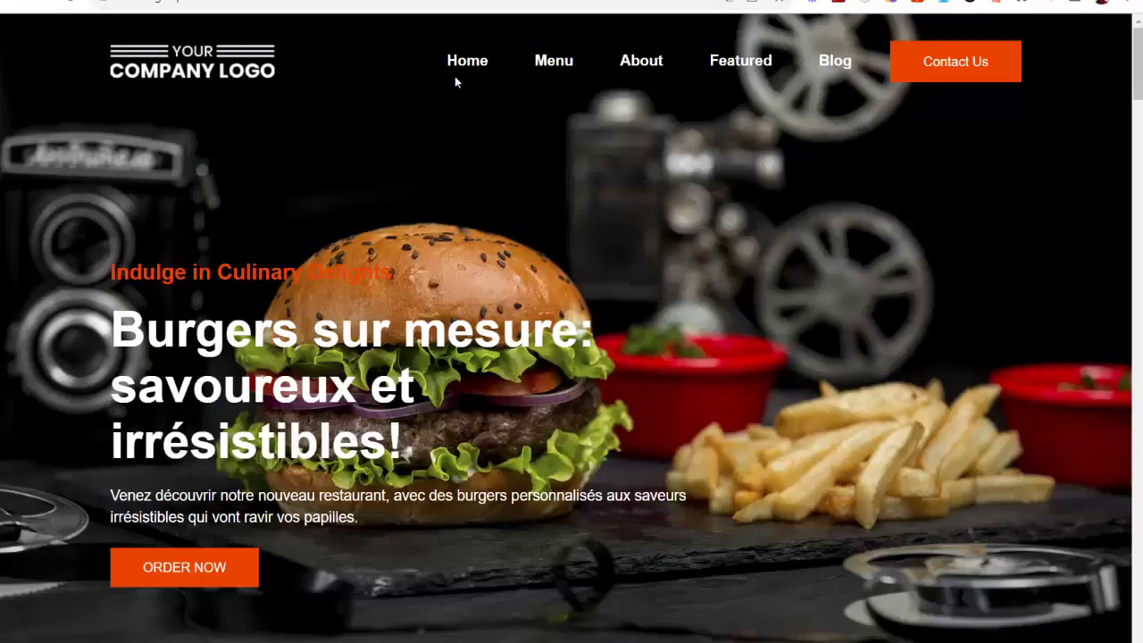
# Step: Review the published page from the hero through the menu and team sections, and play the embedded burger promo video
pyautogui.scroll(-3, 497, 279)
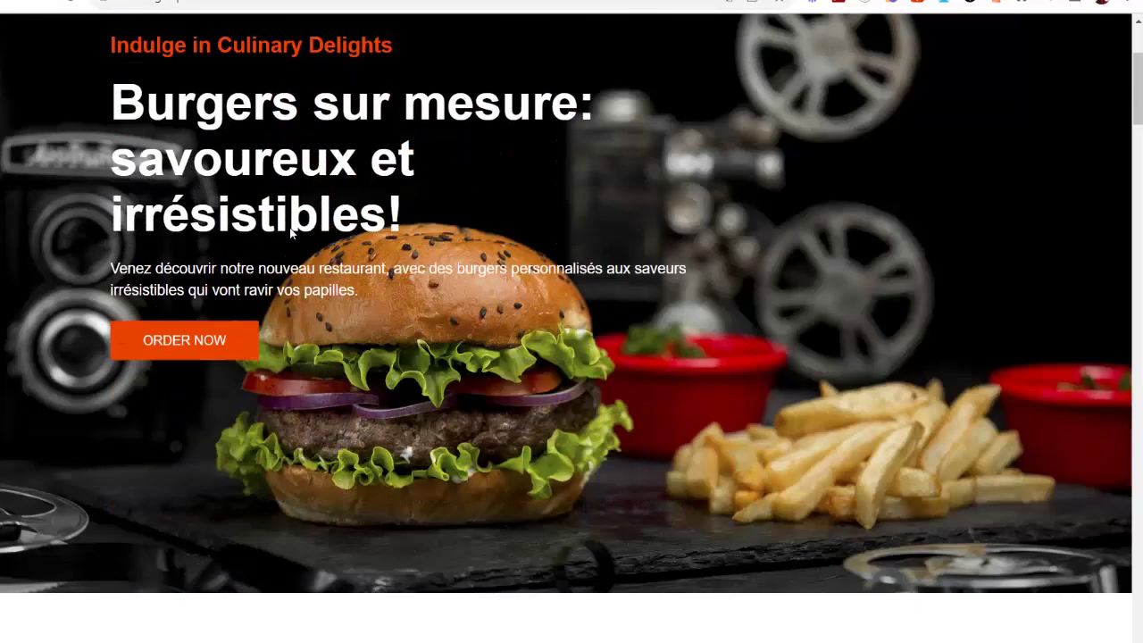
pyautogui.scroll(2, 243, 261)
pyautogui.scroll(-8, 197, 302)
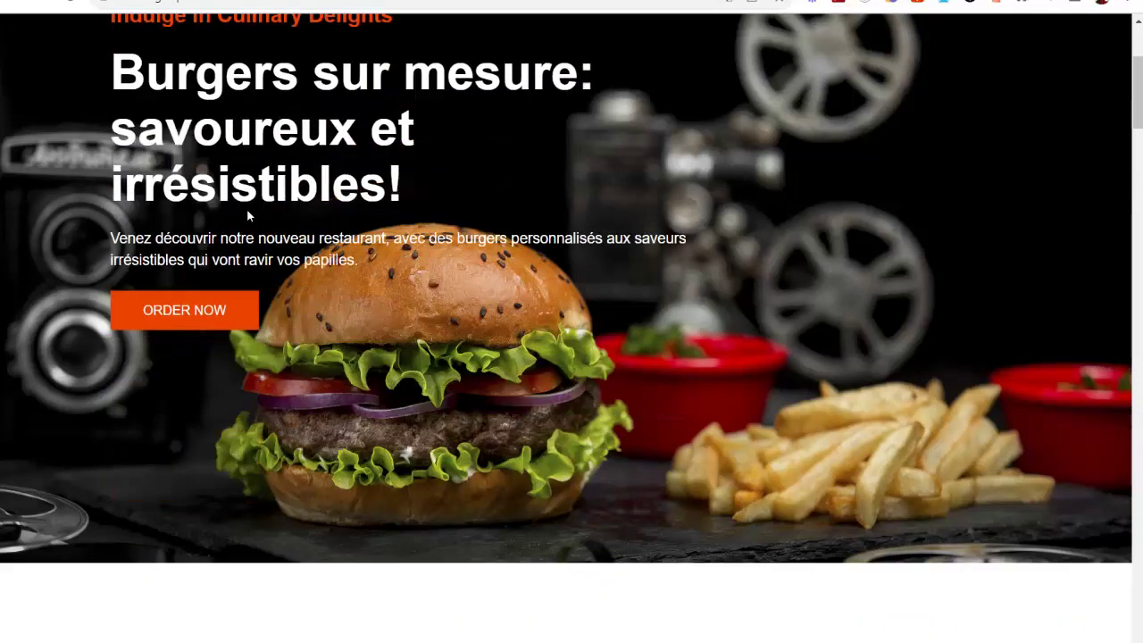
pyautogui.scroll(-20, 455, 220)
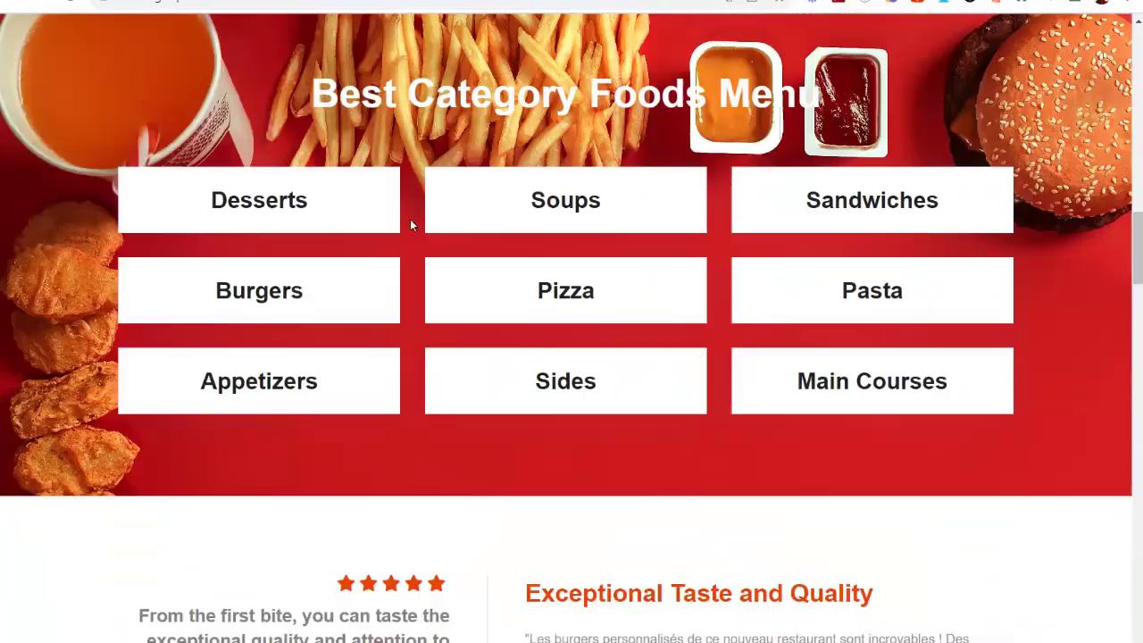
pyautogui.scroll(-9, 465, 215)
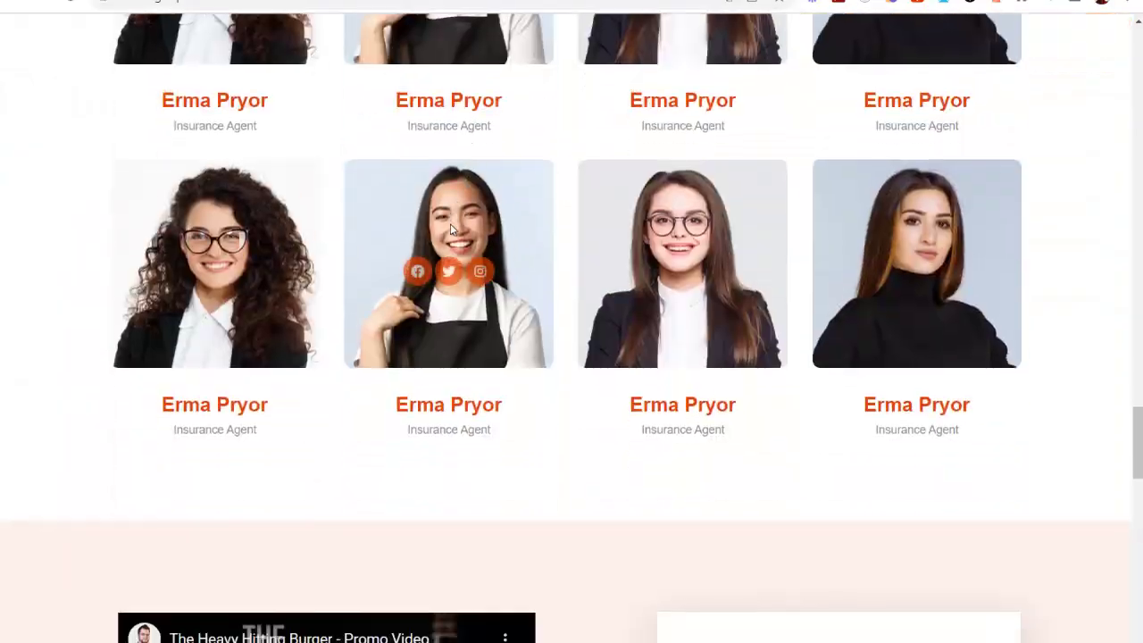
pyautogui.click(141, 432)
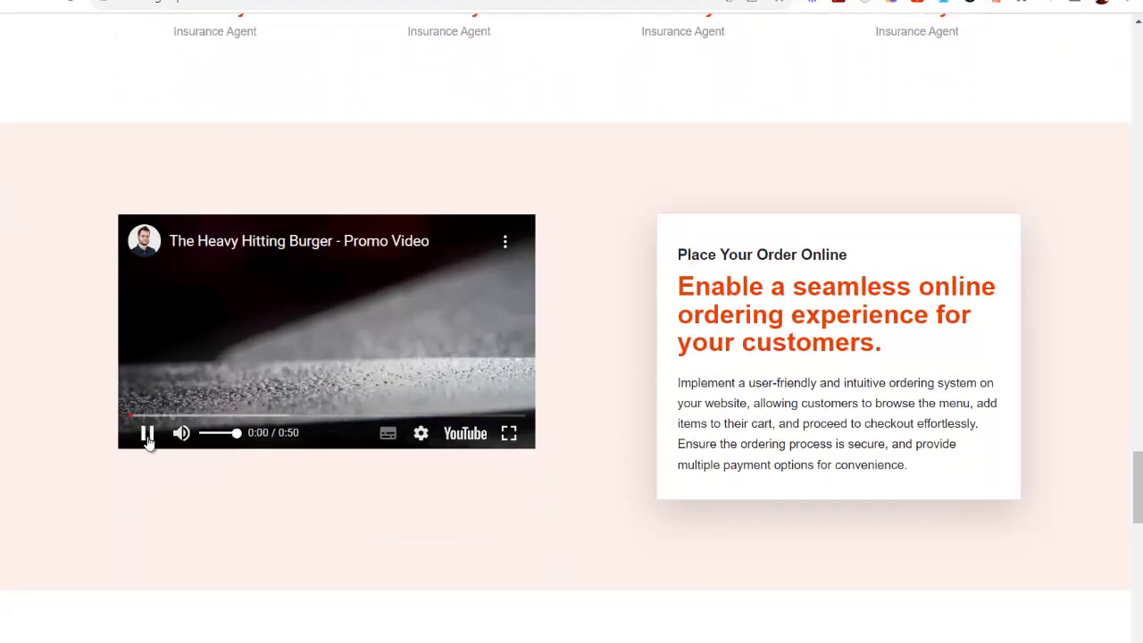
# Step: Check the French testimonial under Exceptional Taste and Quality on the published page and return to the hero section
pyautogui.scroll(15, 141, 431)
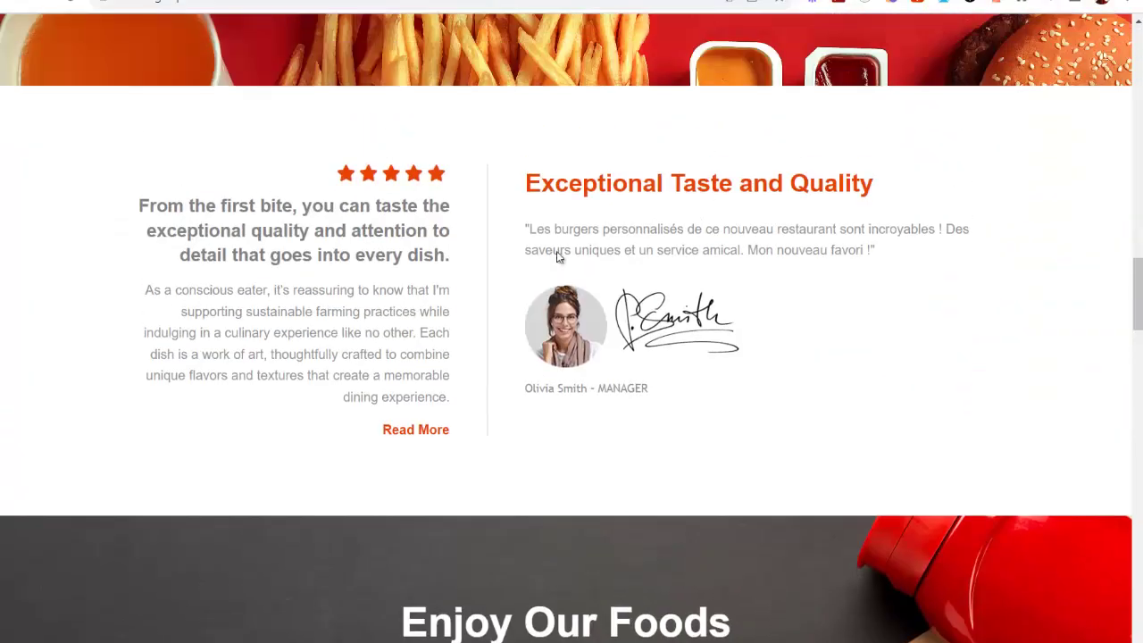
pyautogui.moveTo(526, 228); pyautogui.dragTo(921, 289)
pyautogui.click(911, 291)
pyautogui.scroll(13, 911, 293)
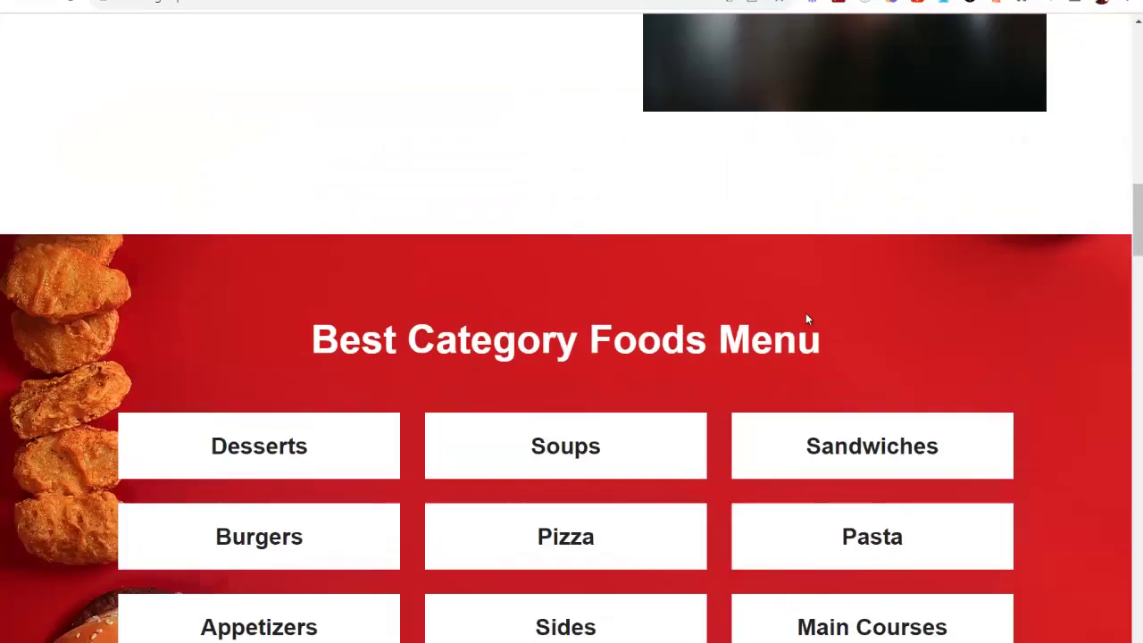
pyautogui.scroll(10, 750, 297)
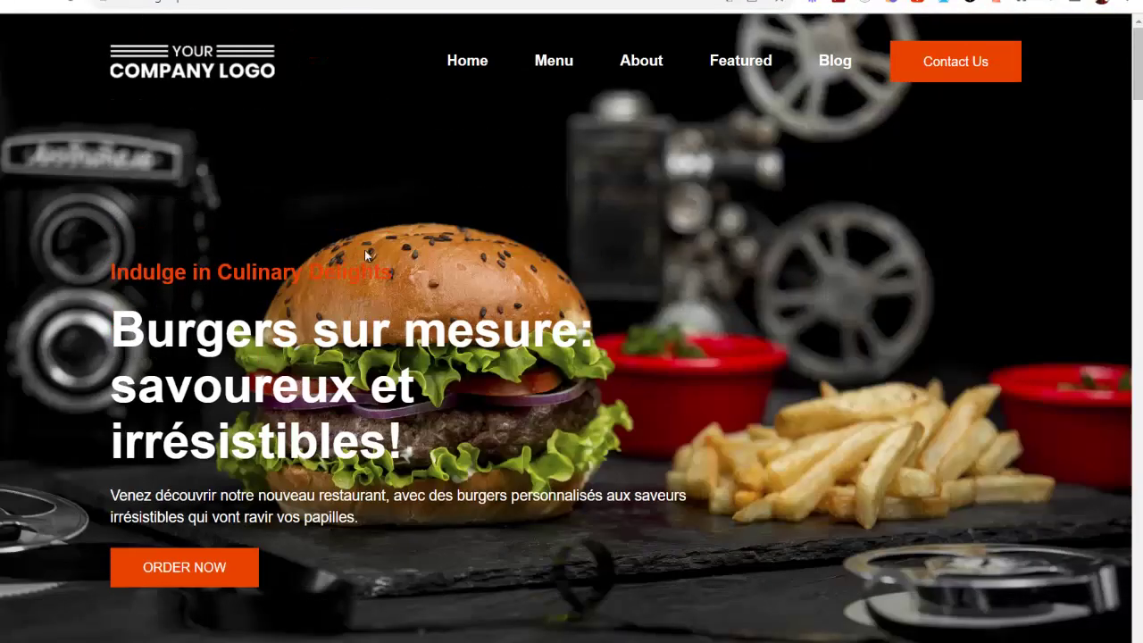
pyautogui.scroll(-4, 913, 248)
pyautogui.scroll(4, 904, 251)
pyautogui.scroll(-2, 867, 239)
pyautogui.scroll(-3, 709, 230)
pyautogui.scroll(3, 706, 215)
pyautogui.scroll(-1, 434, 222)
pyautogui.scroll(-2, 309, 254)
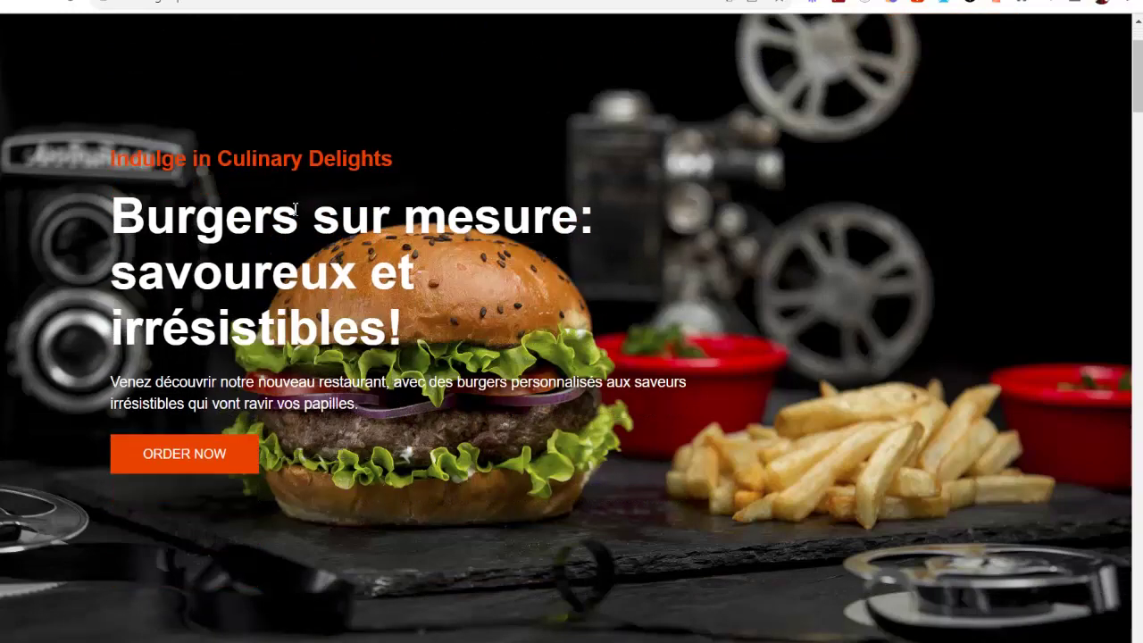
pyautogui.scroll(-4, 370, 345)
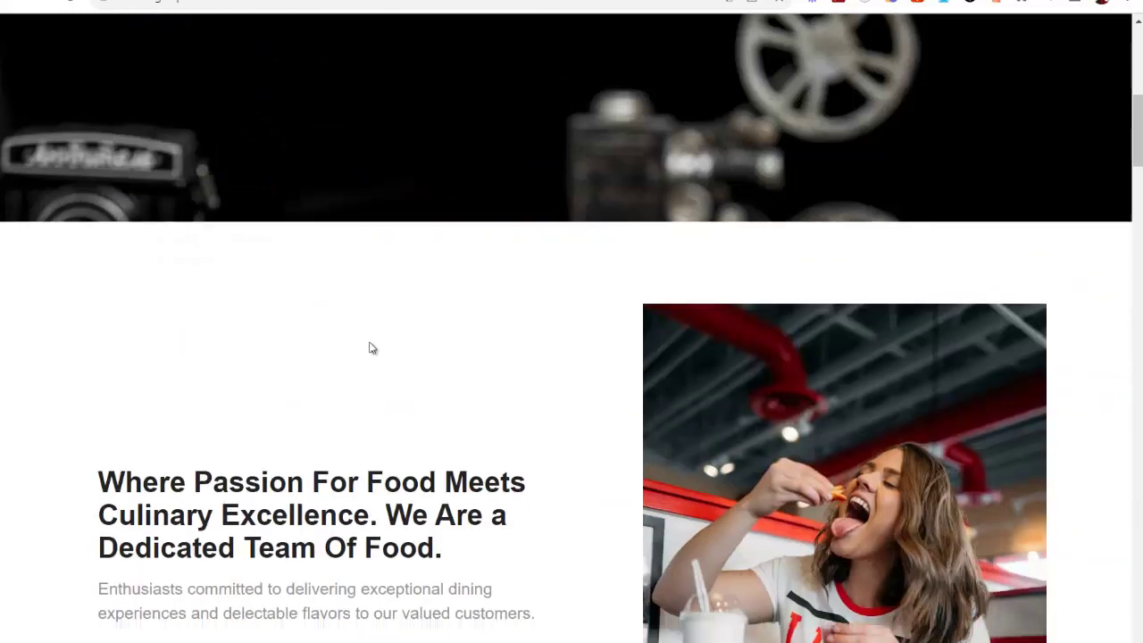
pyautogui.scroll(2, 563, 335)
pyautogui.scroll(5, 563, 331)
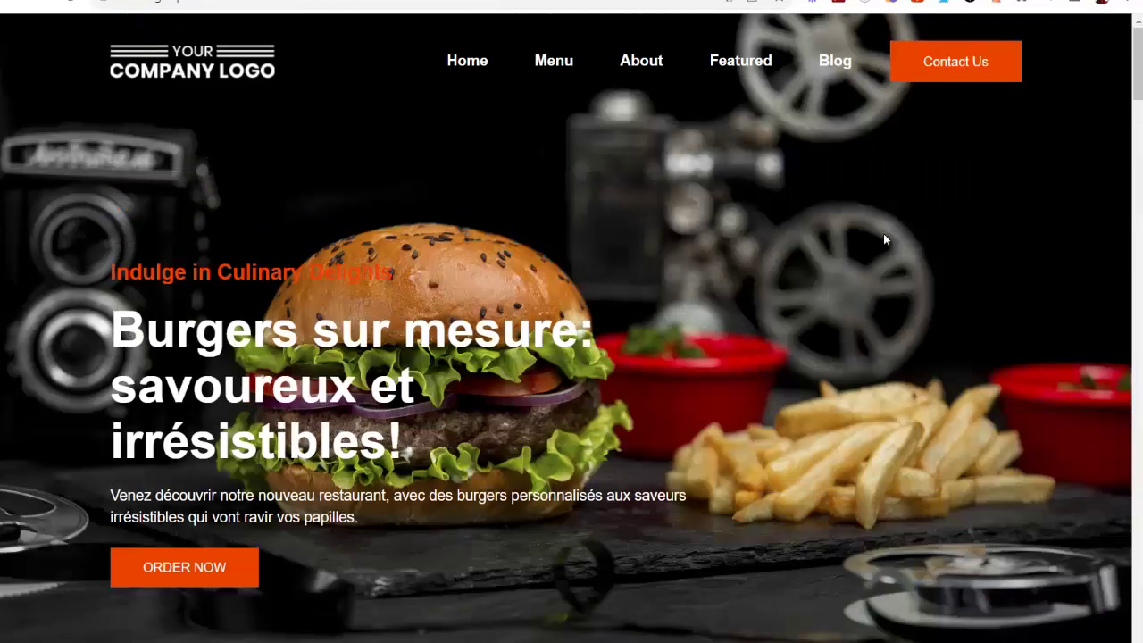